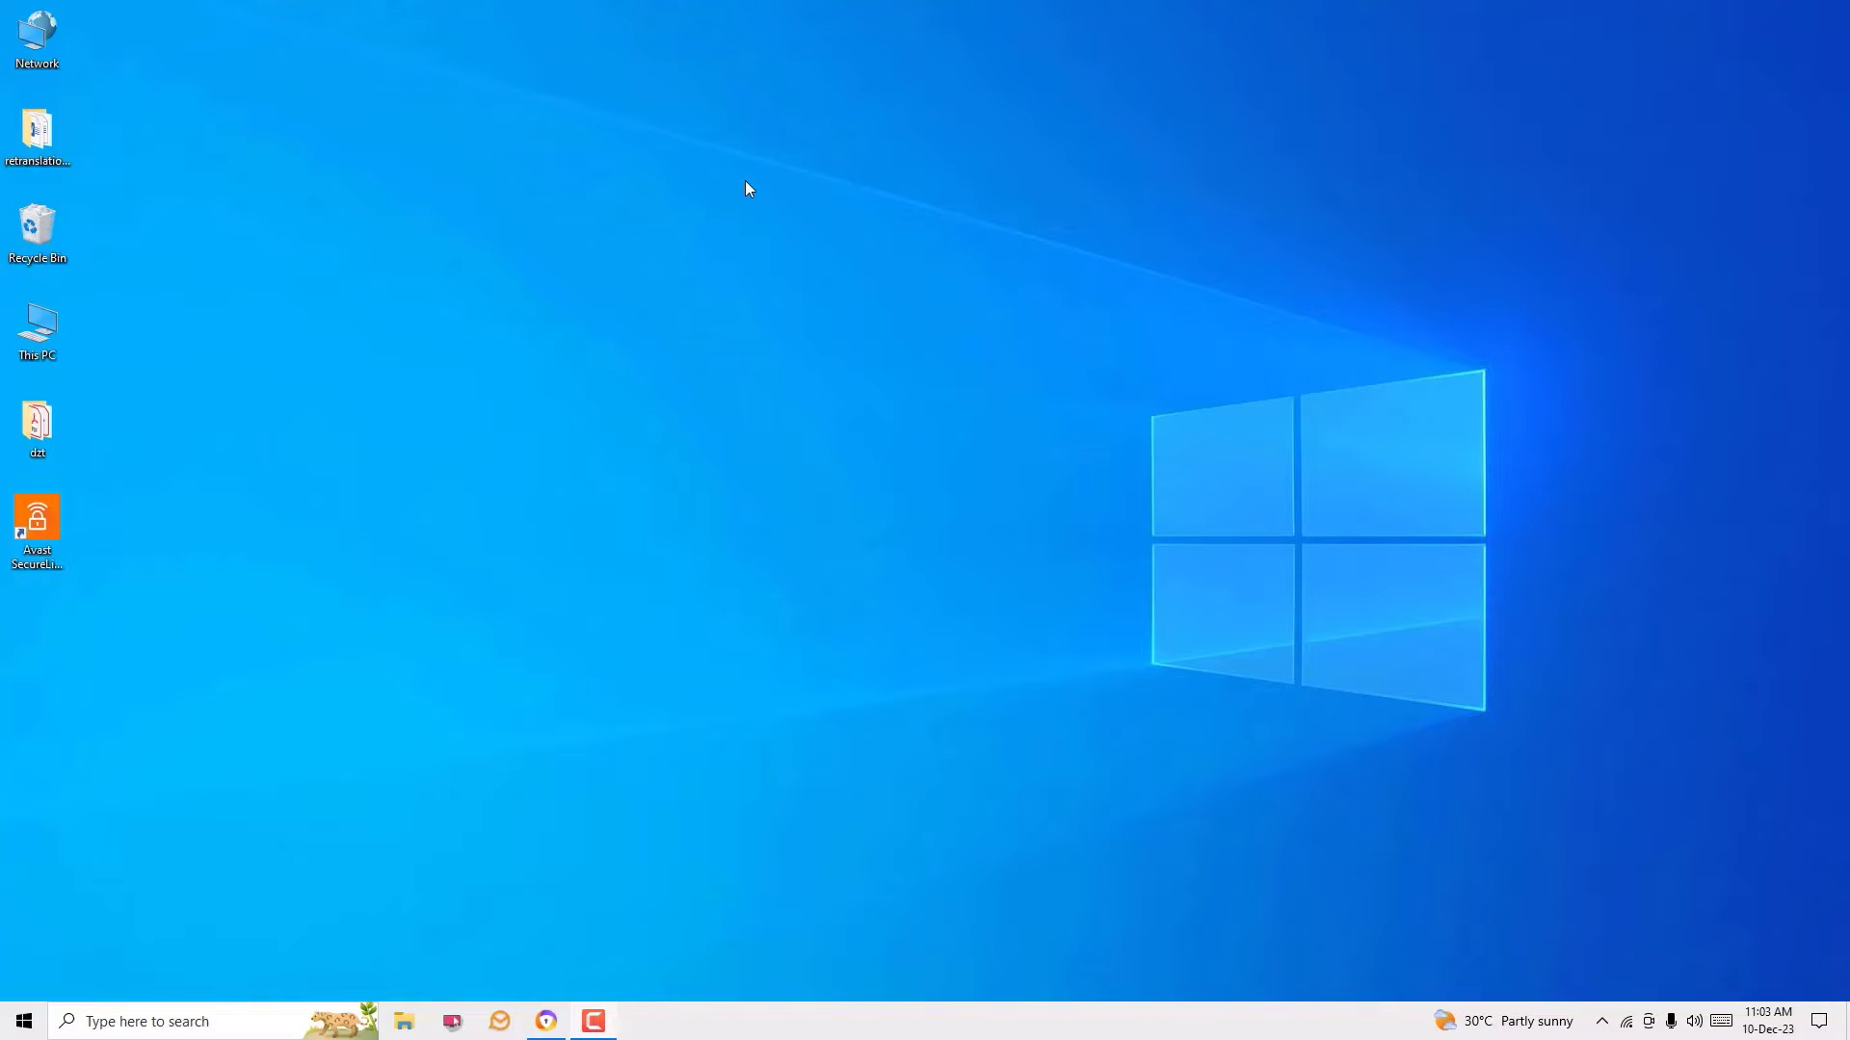
Step: Load the Google Play Games page for Windows in Chrome and open its empty search box
{"action": "left_click", "coordinate": [546, 1021]}
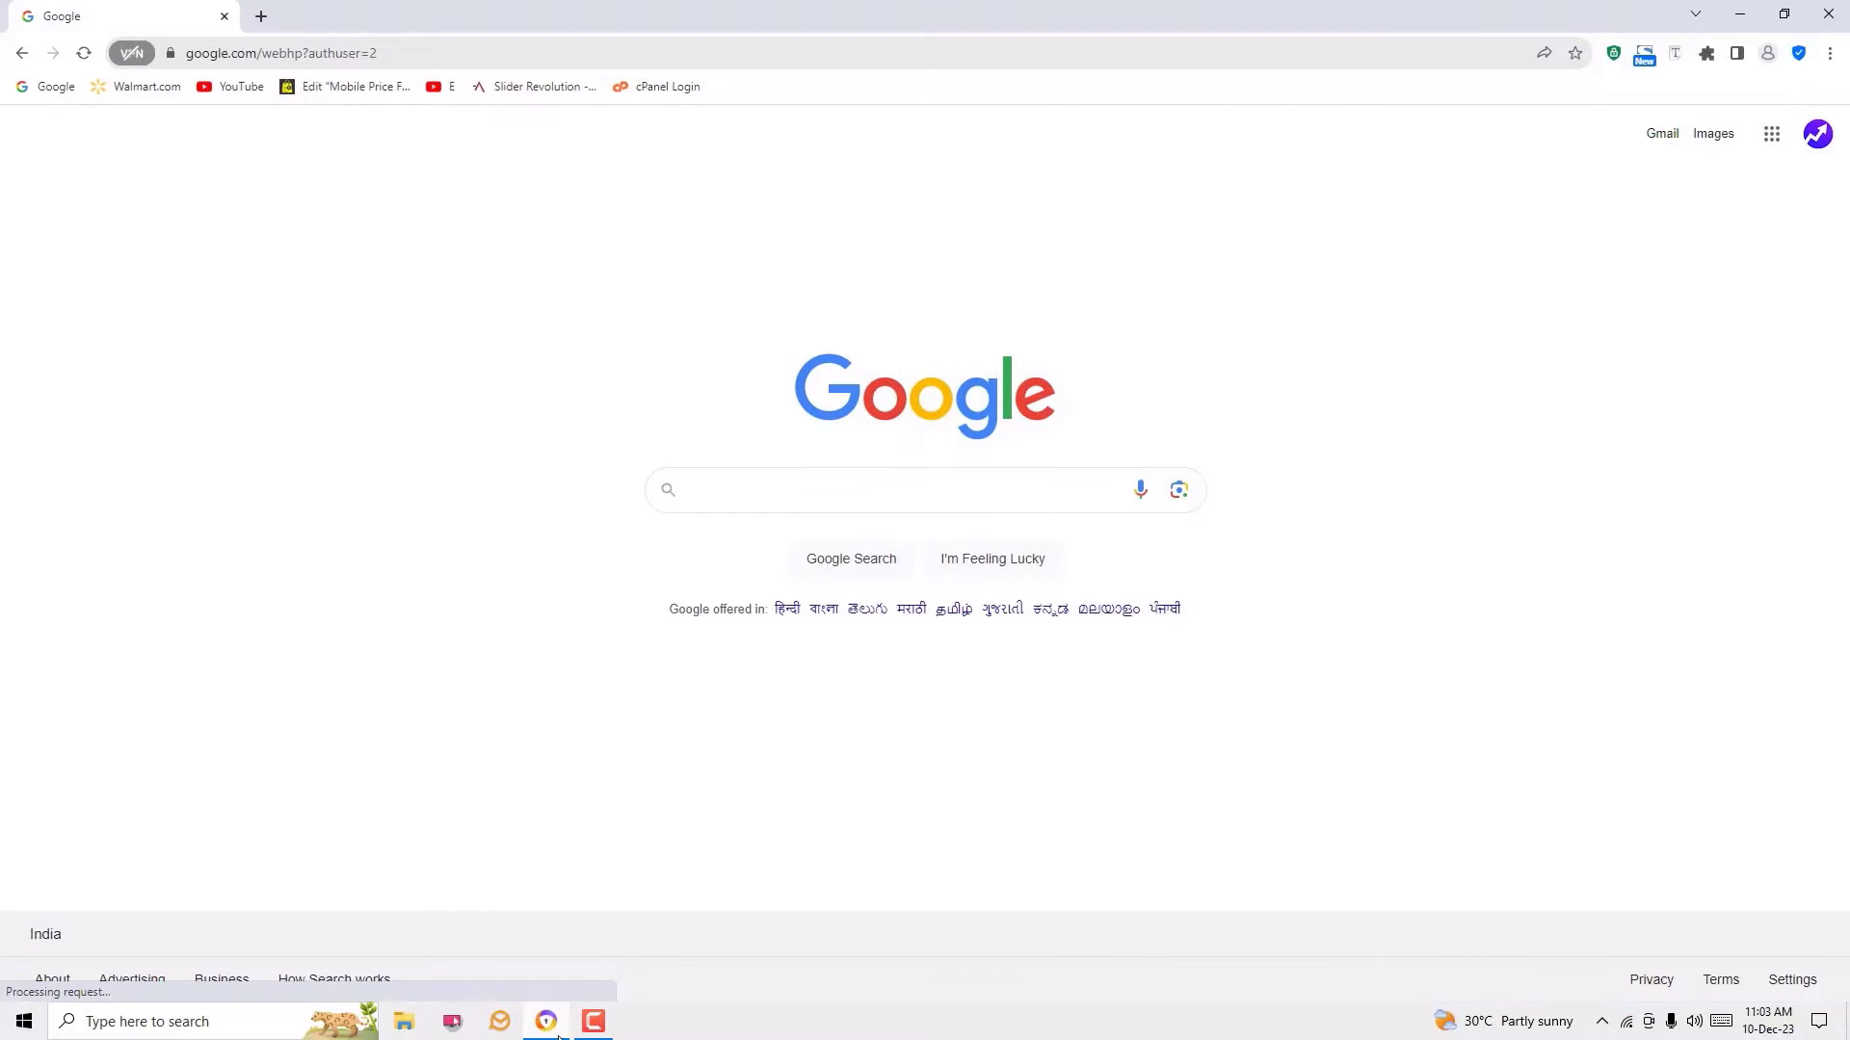
{"action": "left_click", "coordinate": [703, 498]}
{"action": "type", "text": "play."}
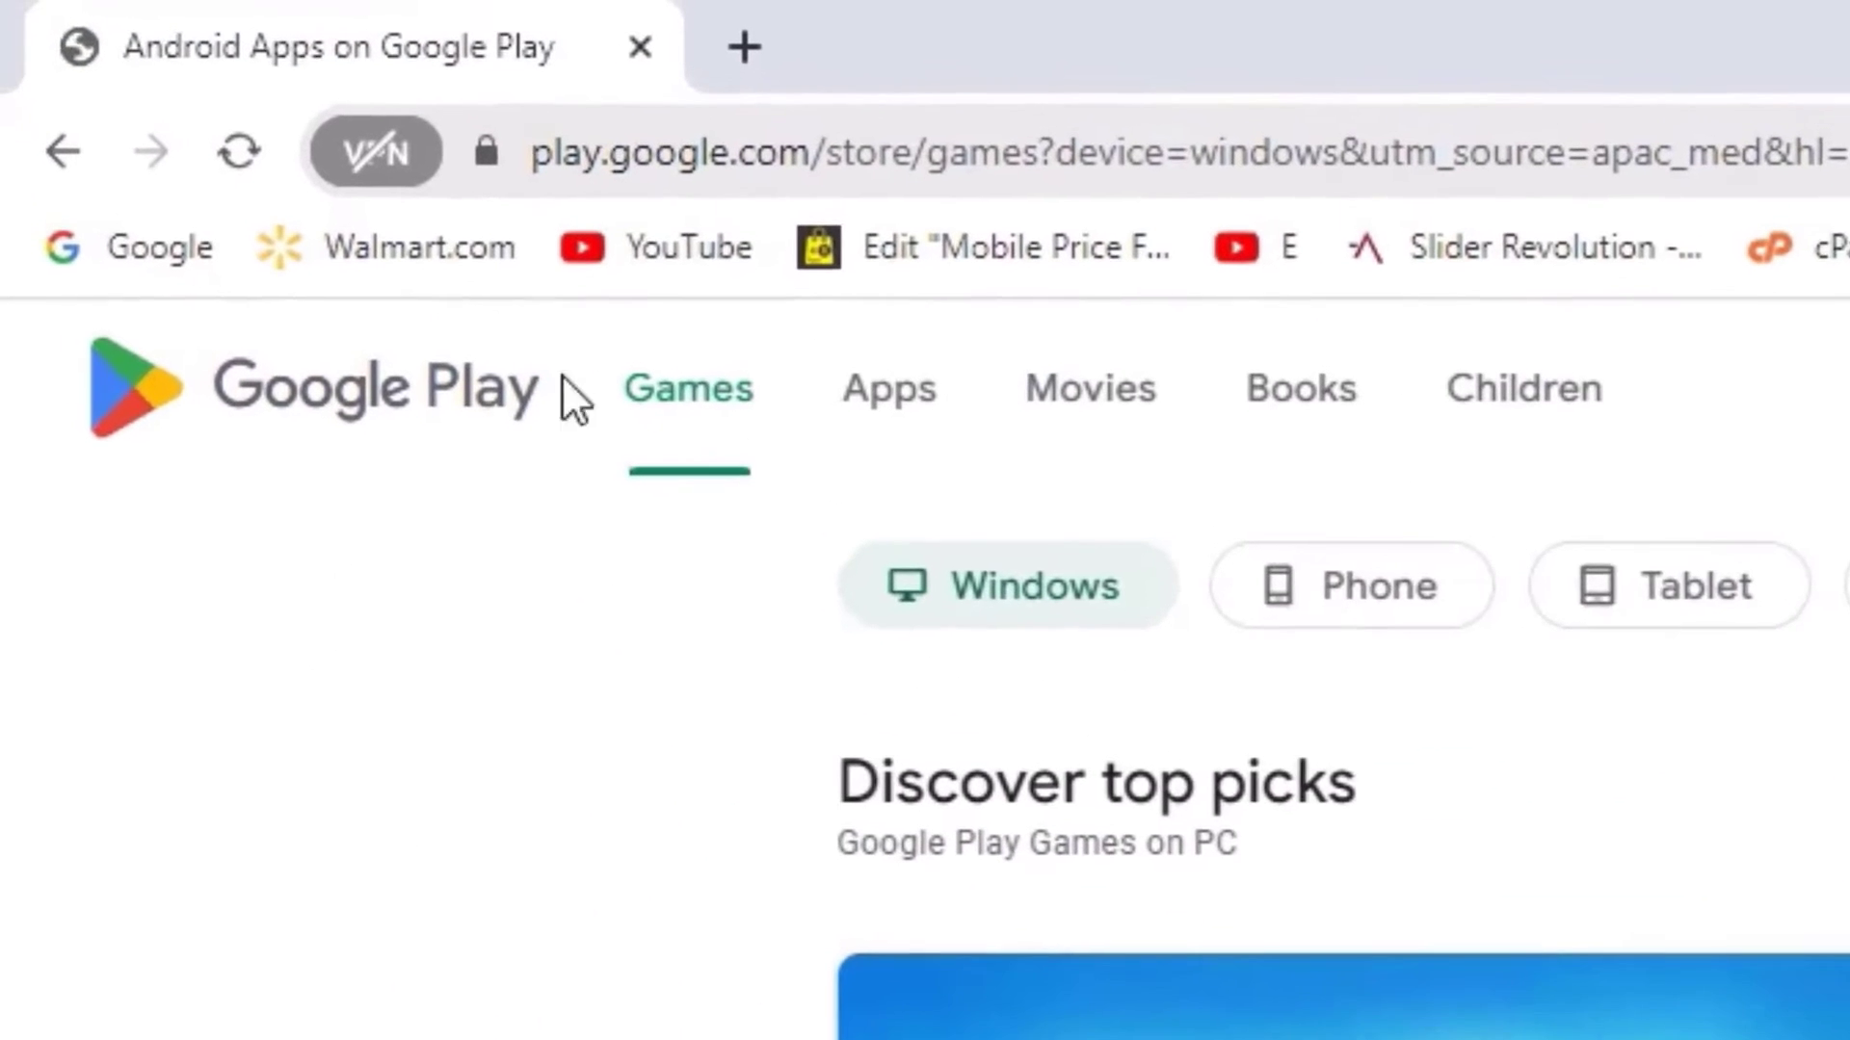
{"action": "left_click", "coordinate": [612, 150]}
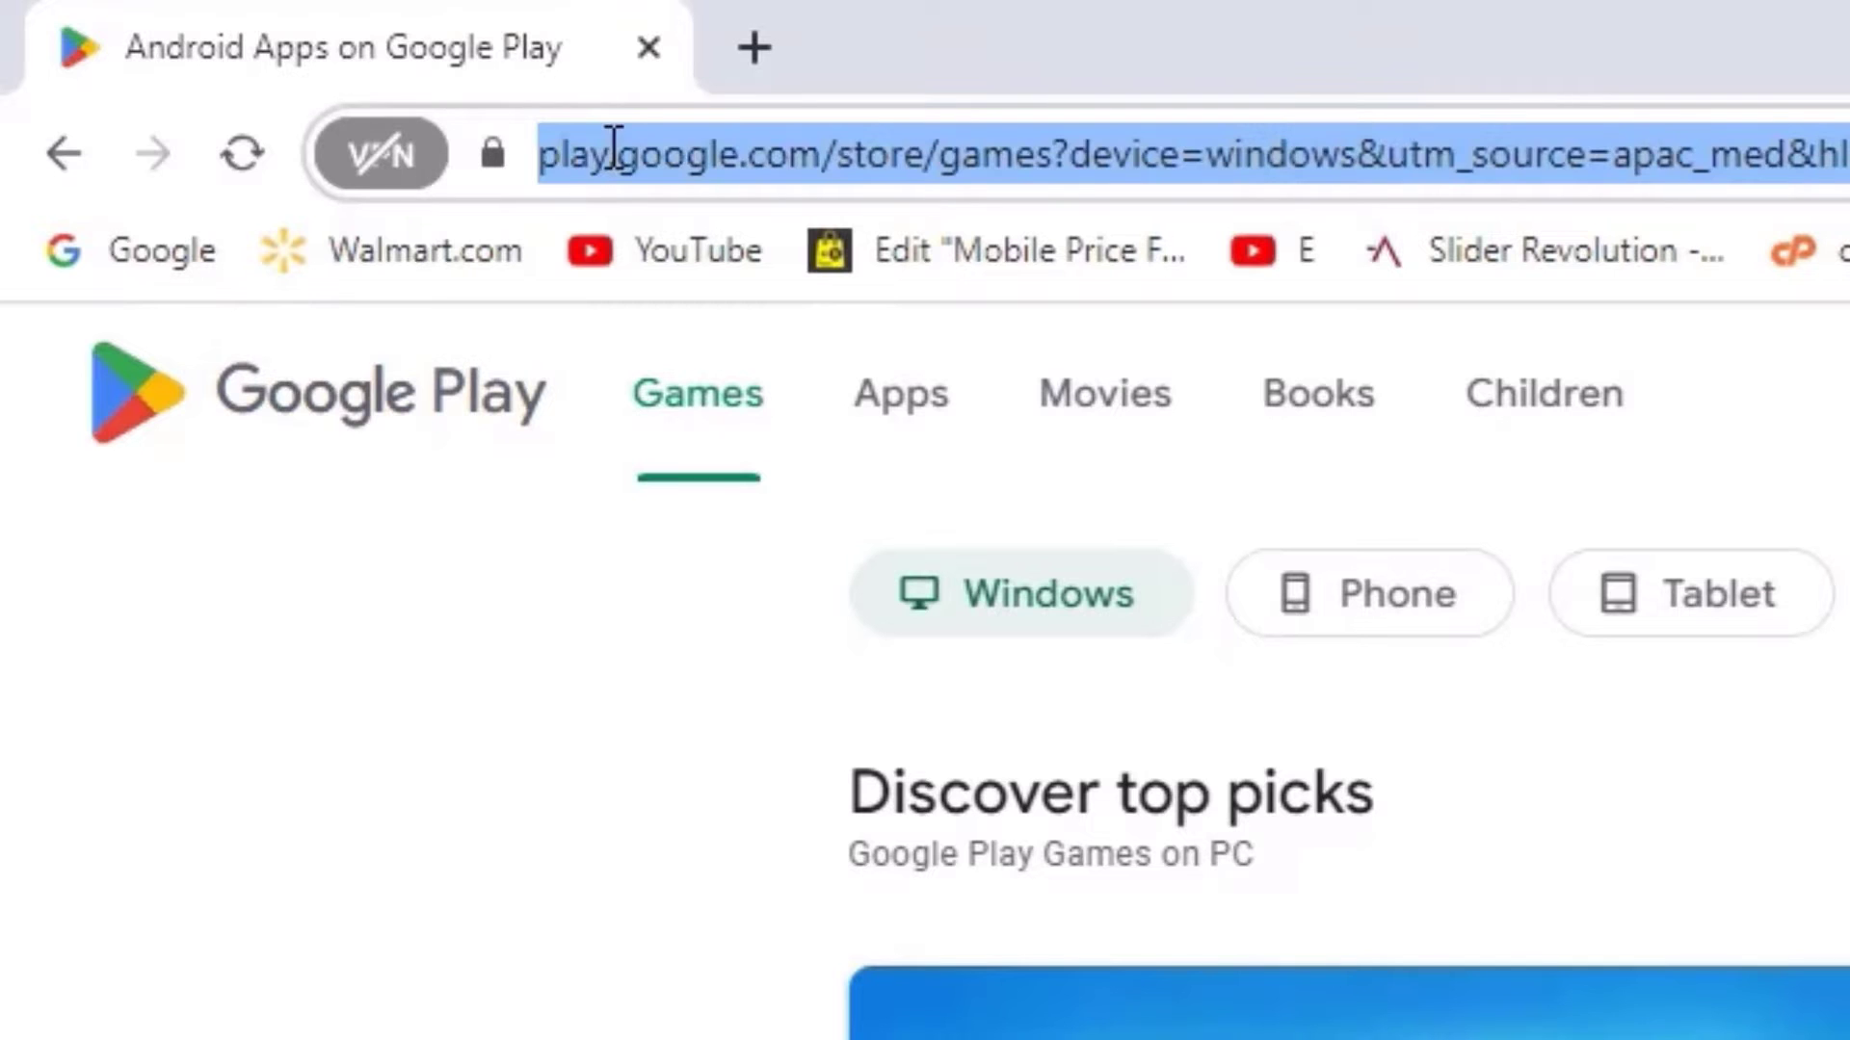
{"action": "left_click", "coordinate": [813, 151]}
{"action": "left_click", "coordinate": [1014, 643]}
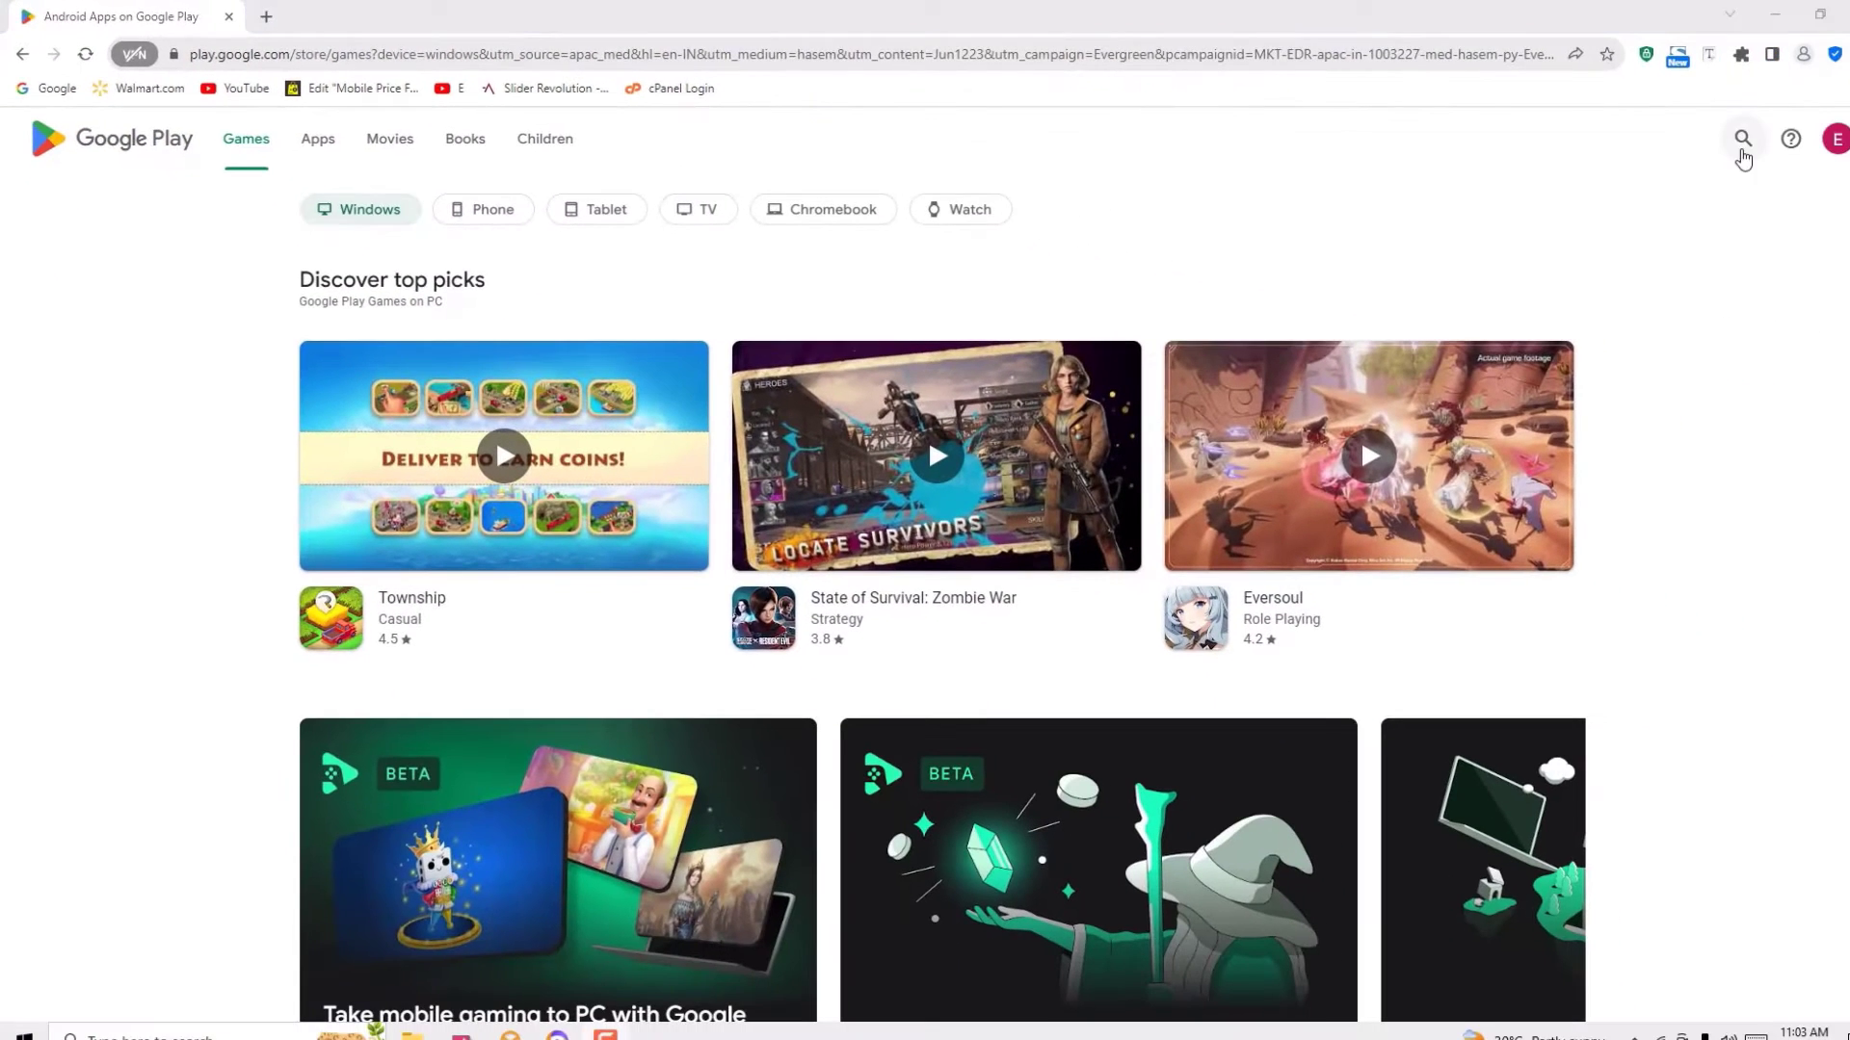
{"action": "left_click", "coordinate": [1742, 139]}
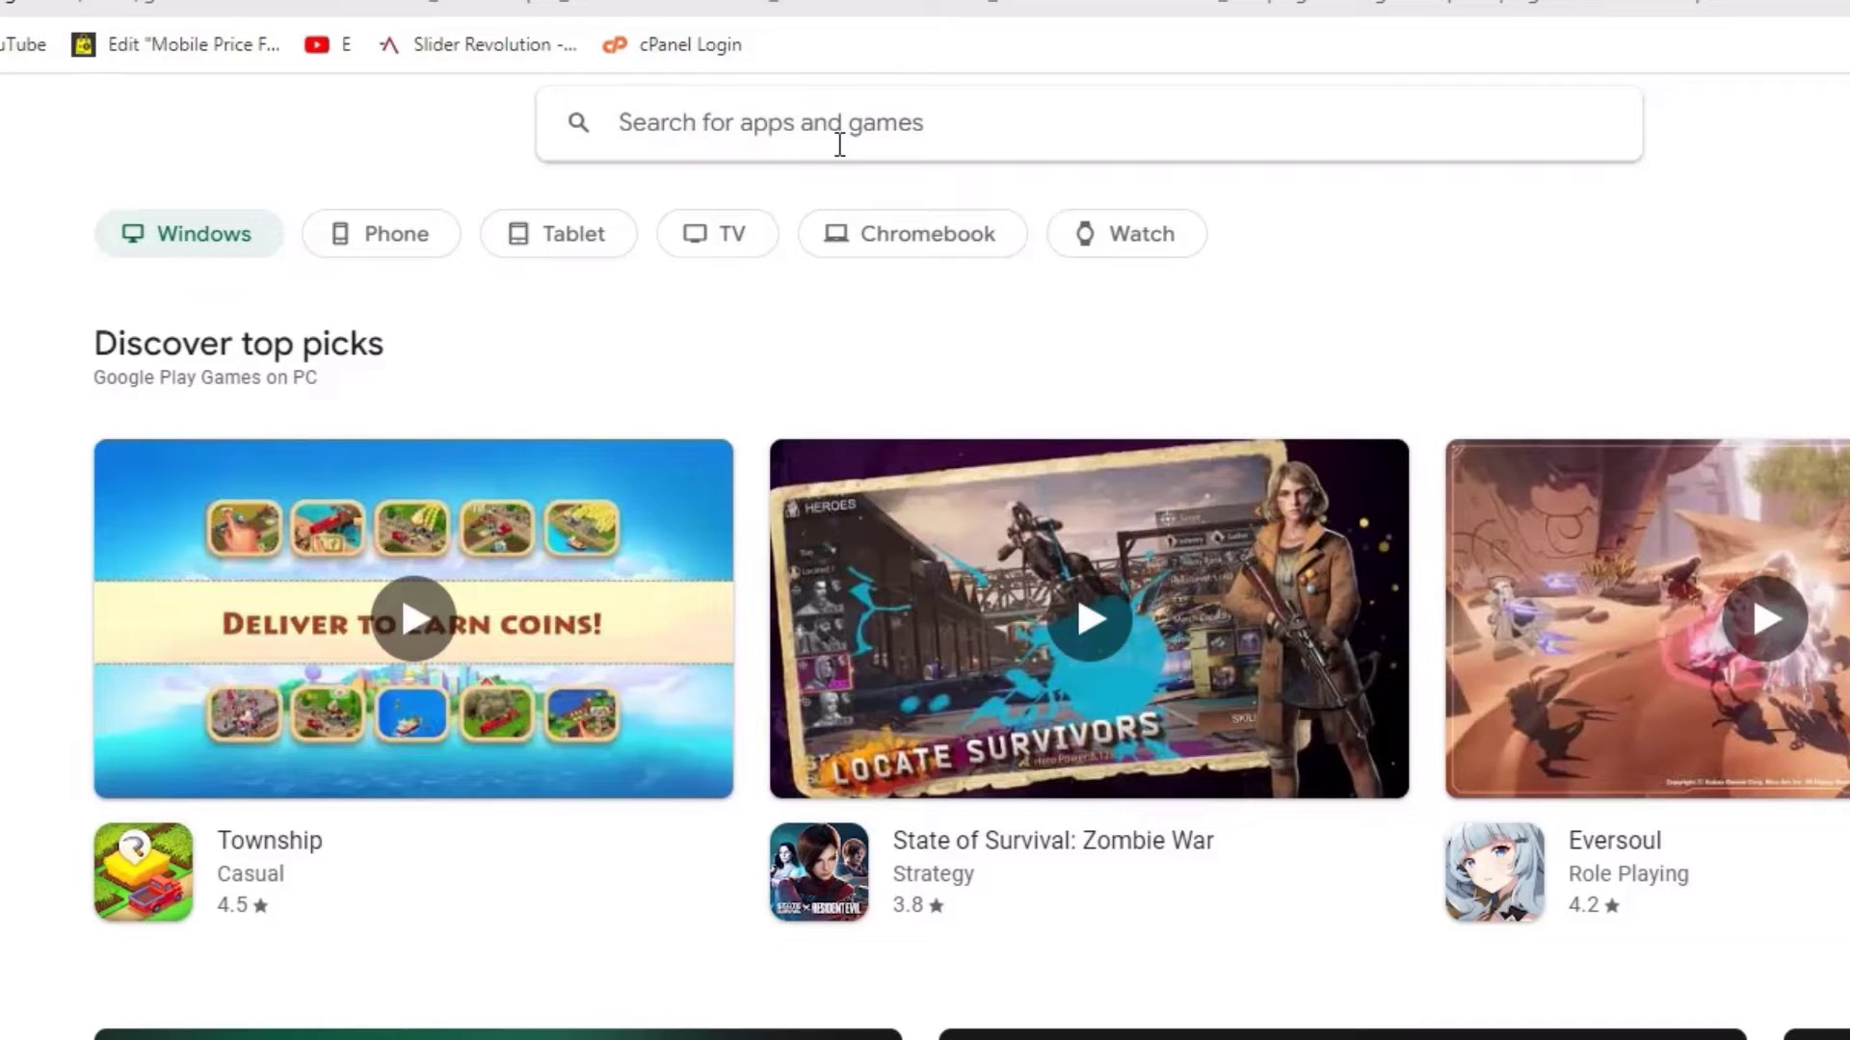
Step: Search Google Play for 'instagram', check the install device list, then dismiss the install dialog
{"action": "type", "text": "instagram"}
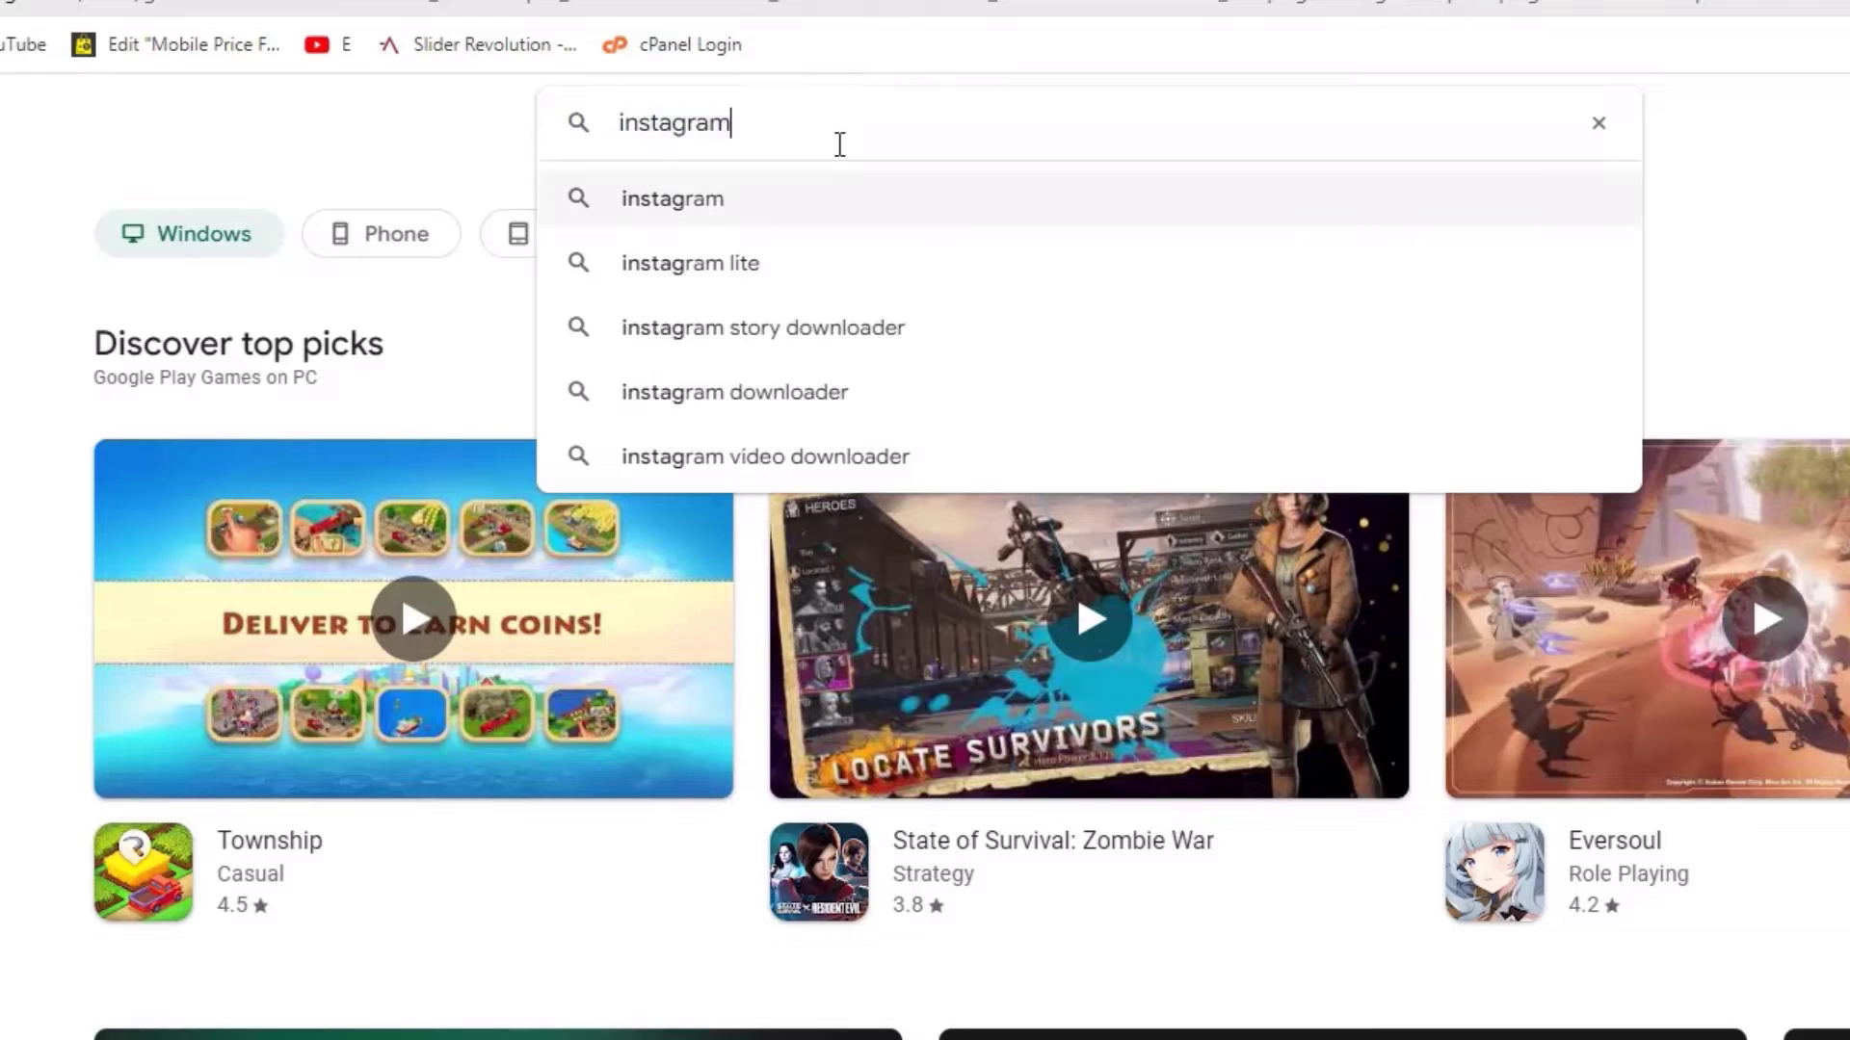
{"action": "key", "text": "Return"}
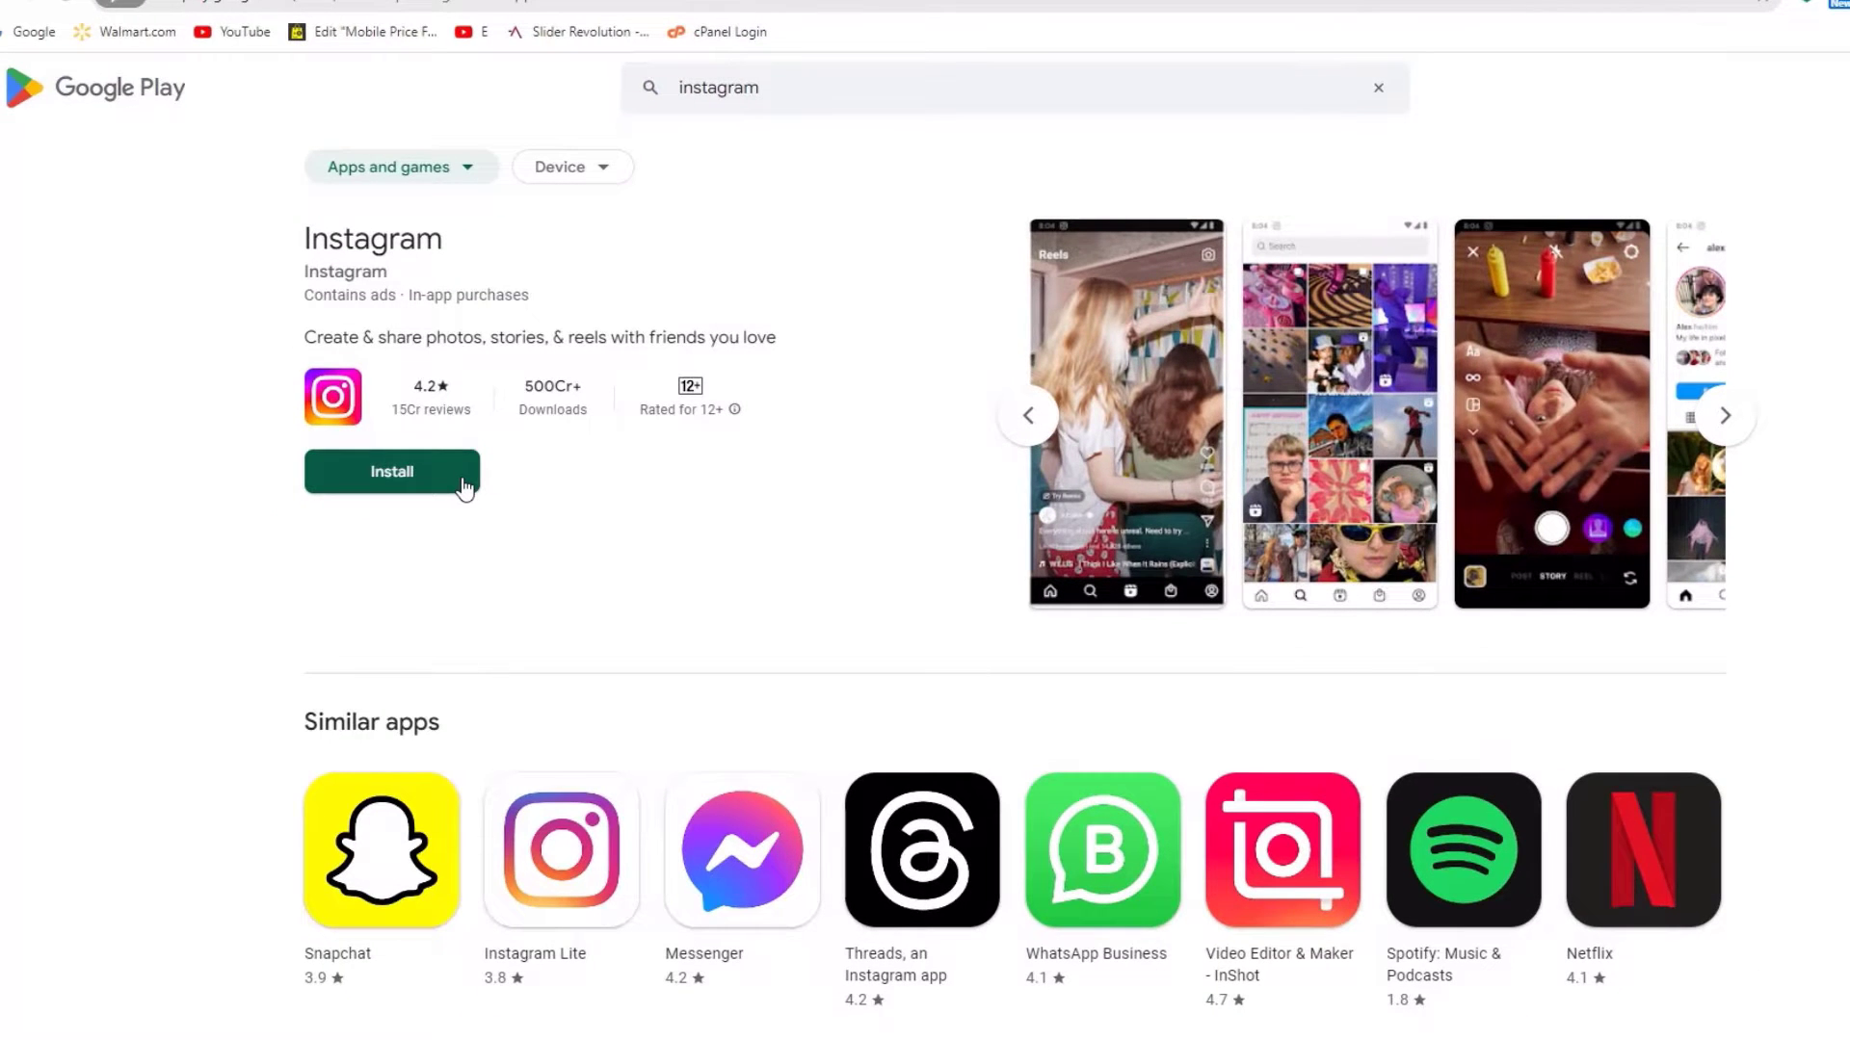
{"action": "left_click", "coordinate": [462, 484]}
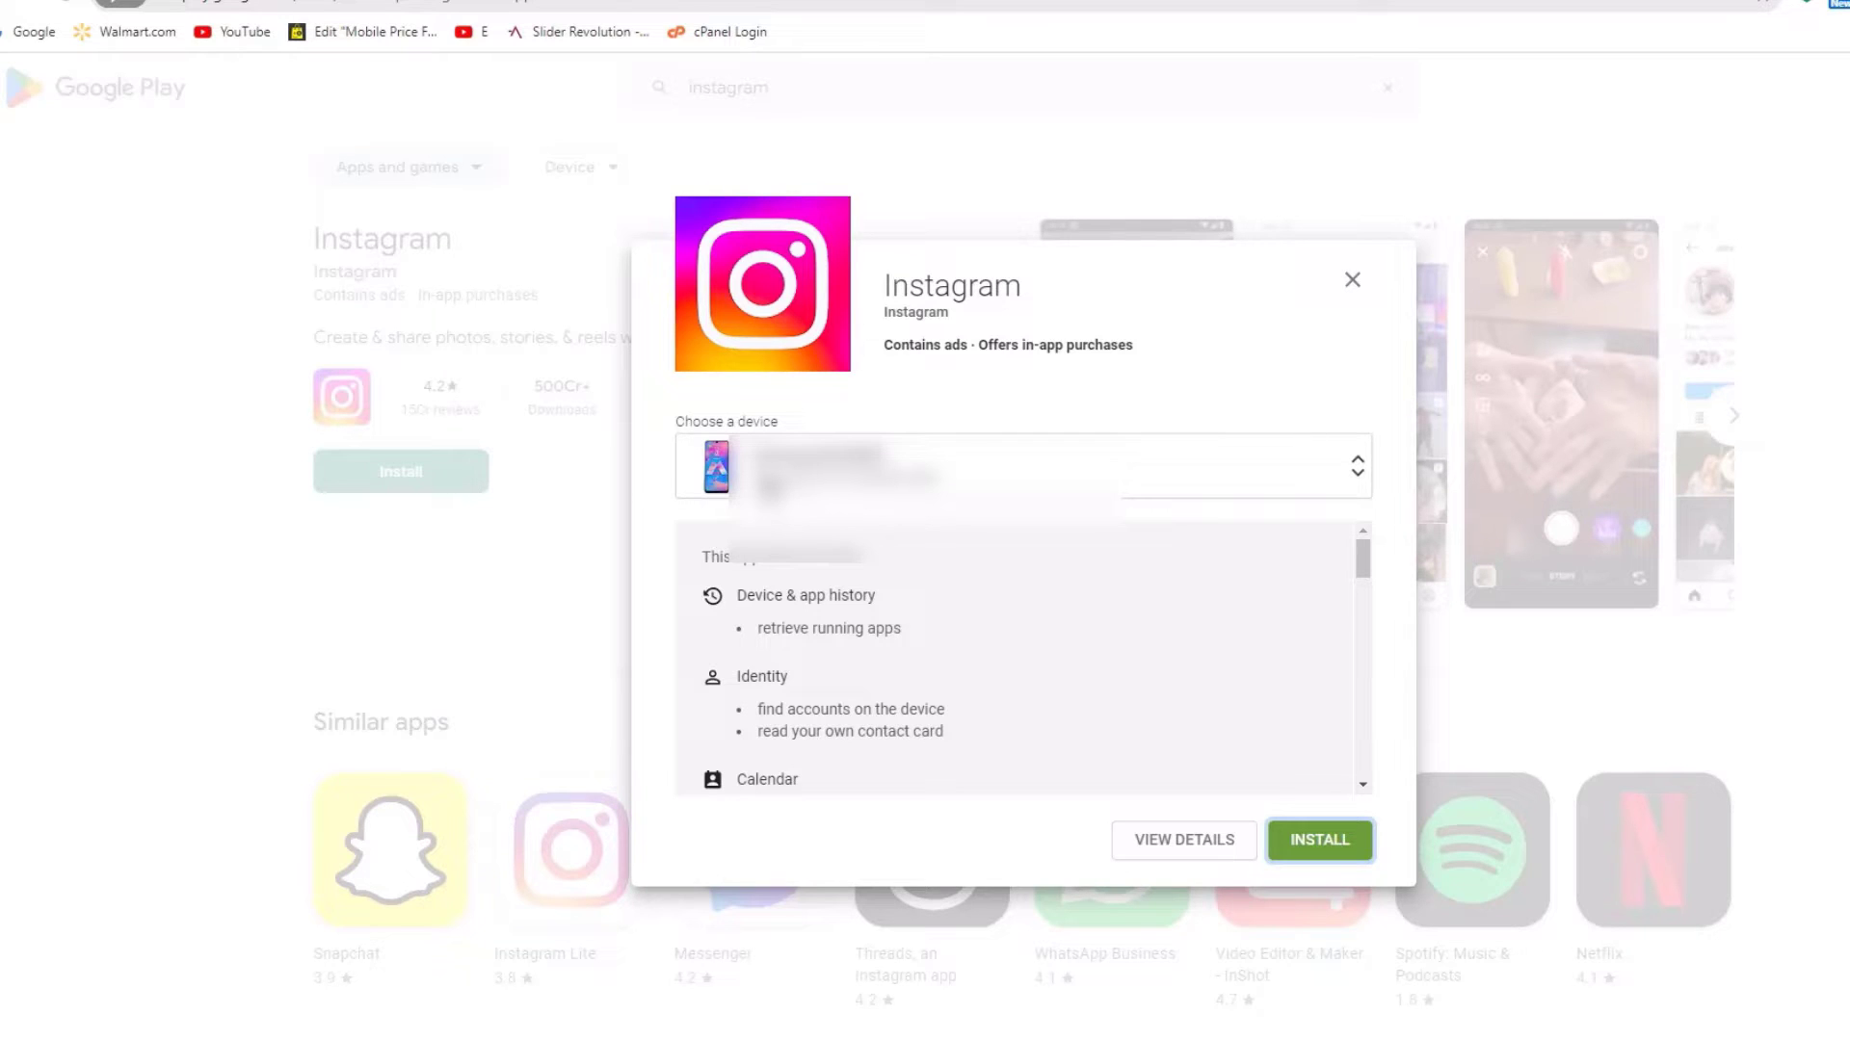
{"action": "left_click", "coordinate": [1253, 466]}
{"action": "key", "text": "Escape"}
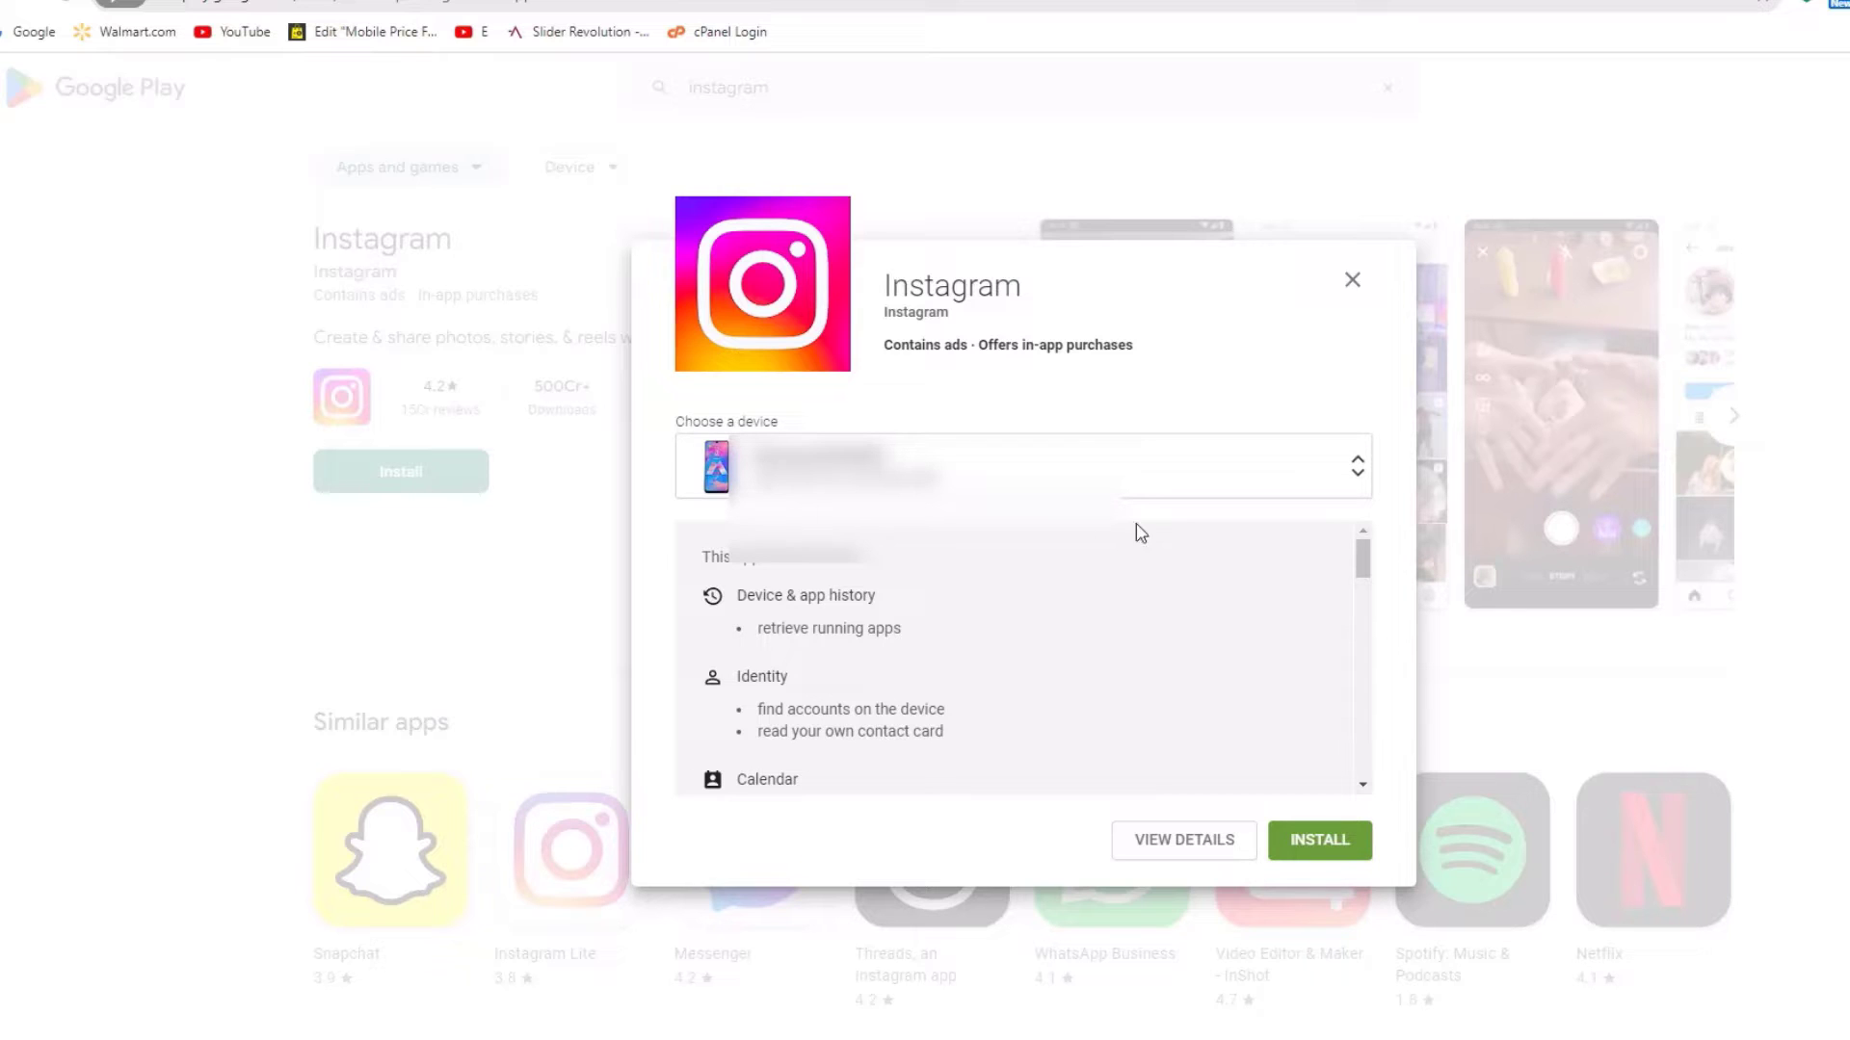
{"action": "left_click", "coordinate": [1351, 281]}
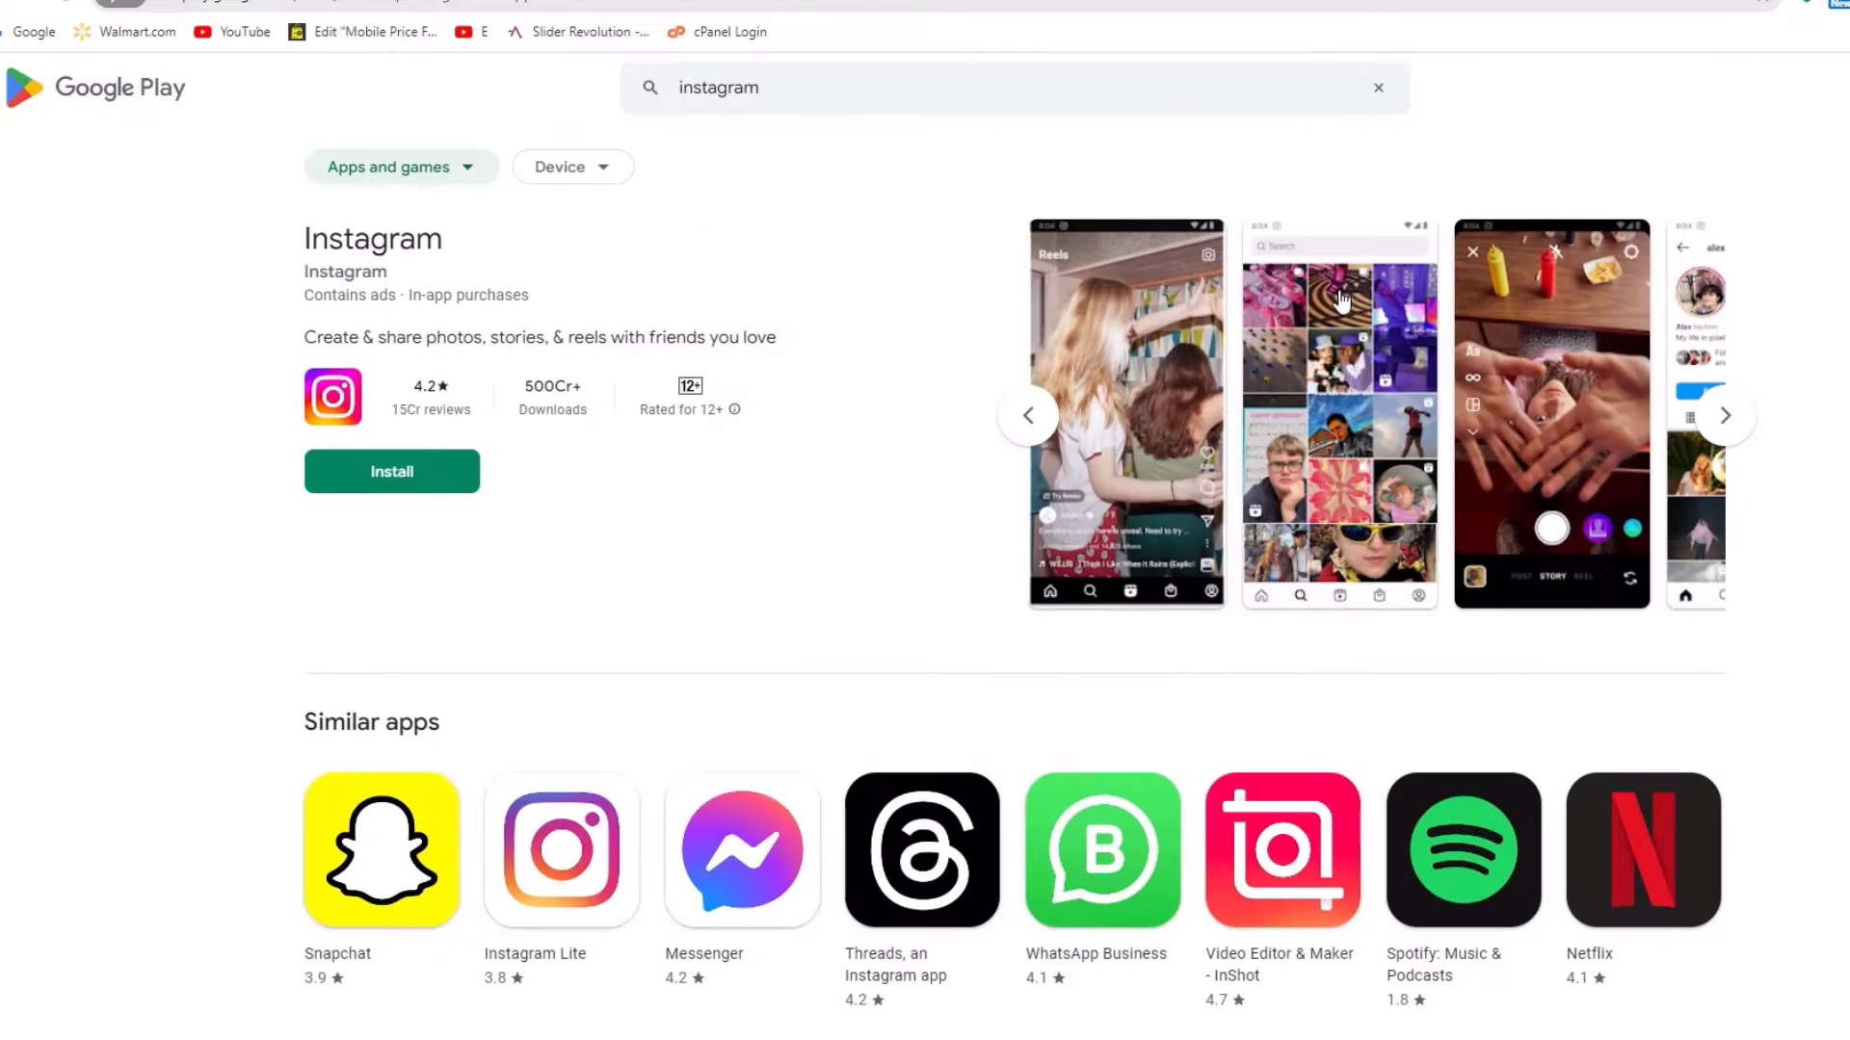
Step: Open Instagram's full Google Play listing page, then close Chrome
{"action": "left_click", "coordinate": [559, 166]}
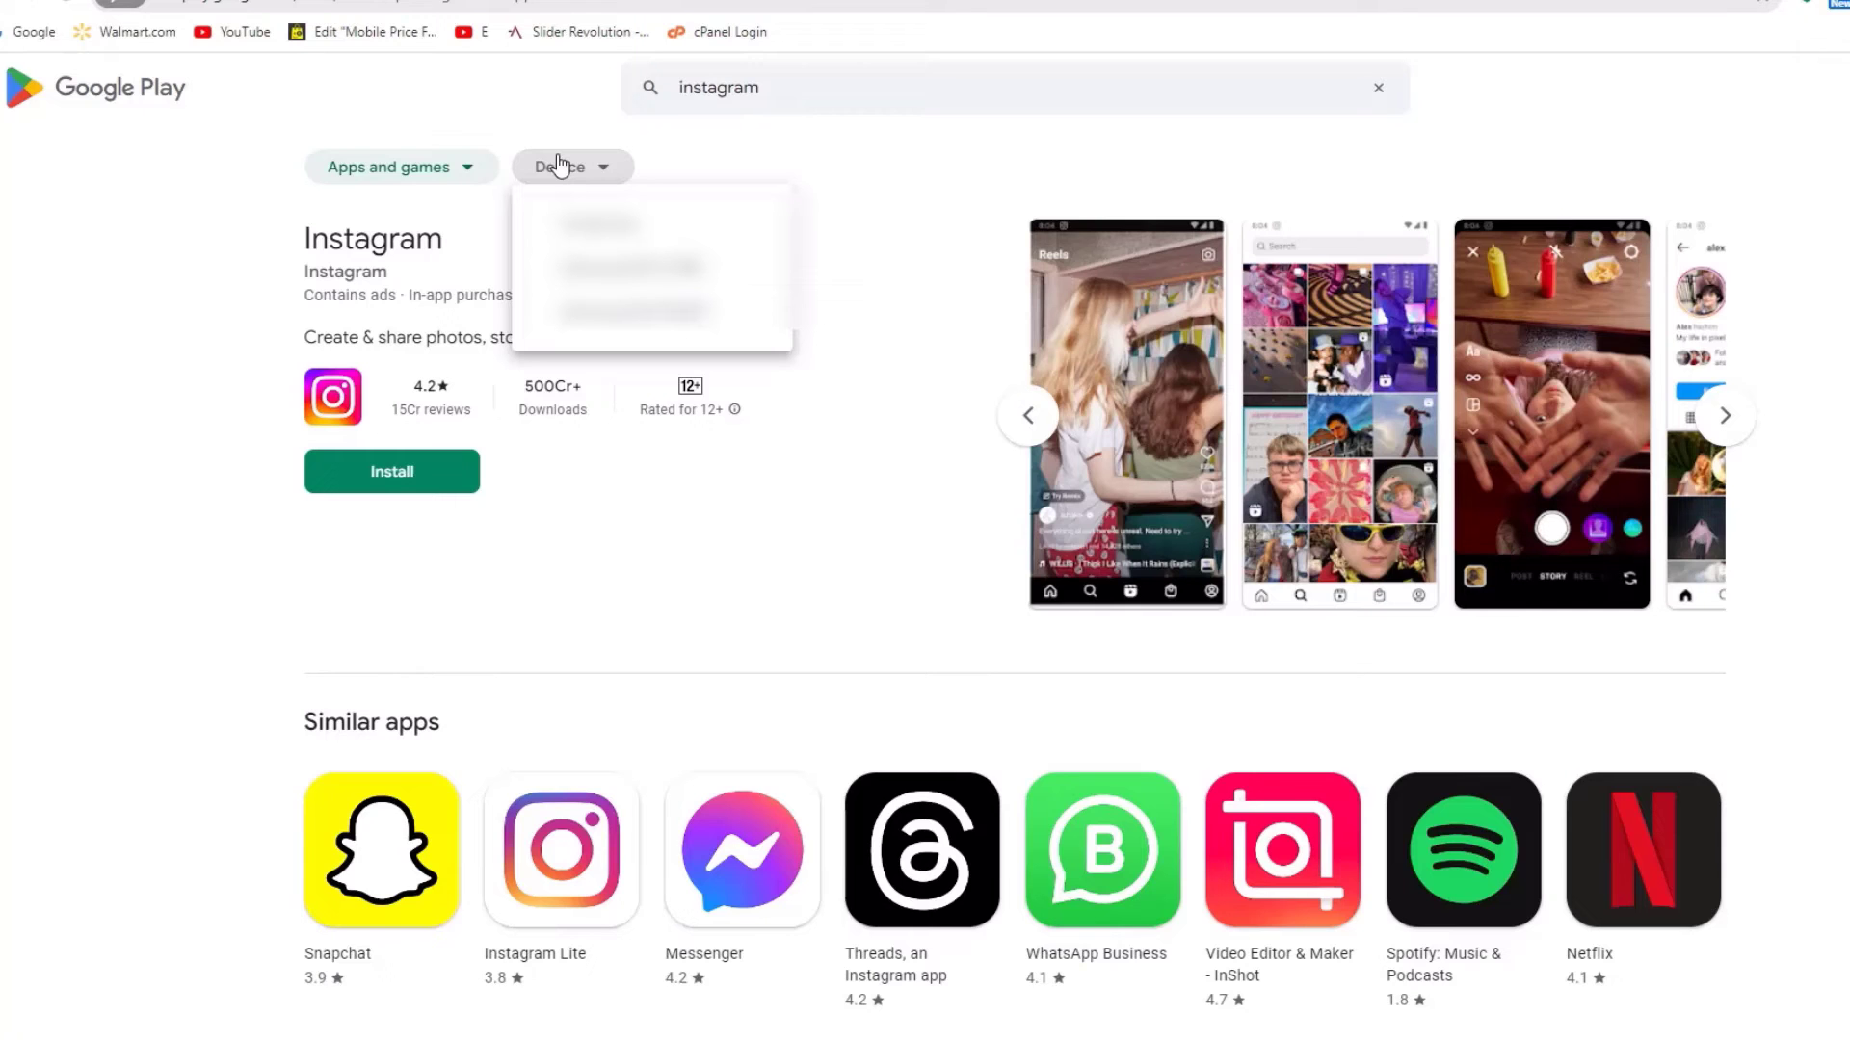
{"action": "left_click", "coordinate": [516, 611]}
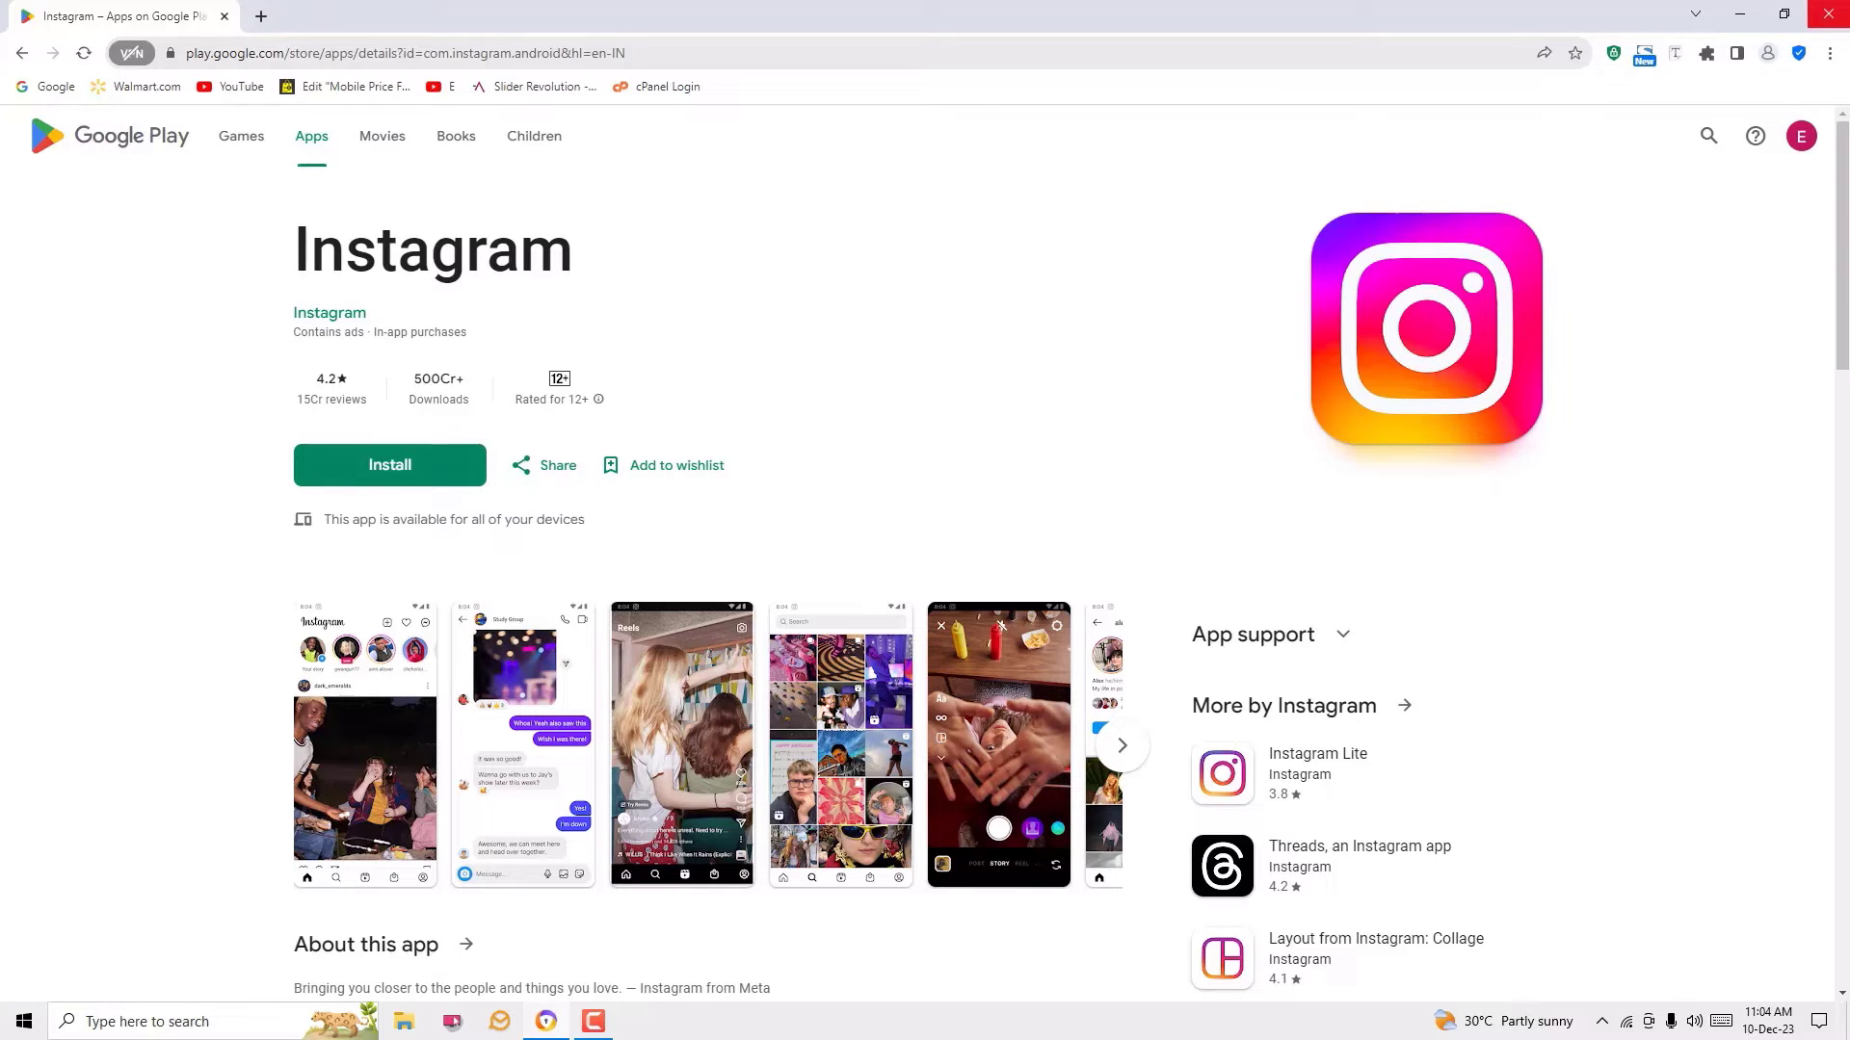
{"action": "left_click", "coordinate": [1828, 14]}
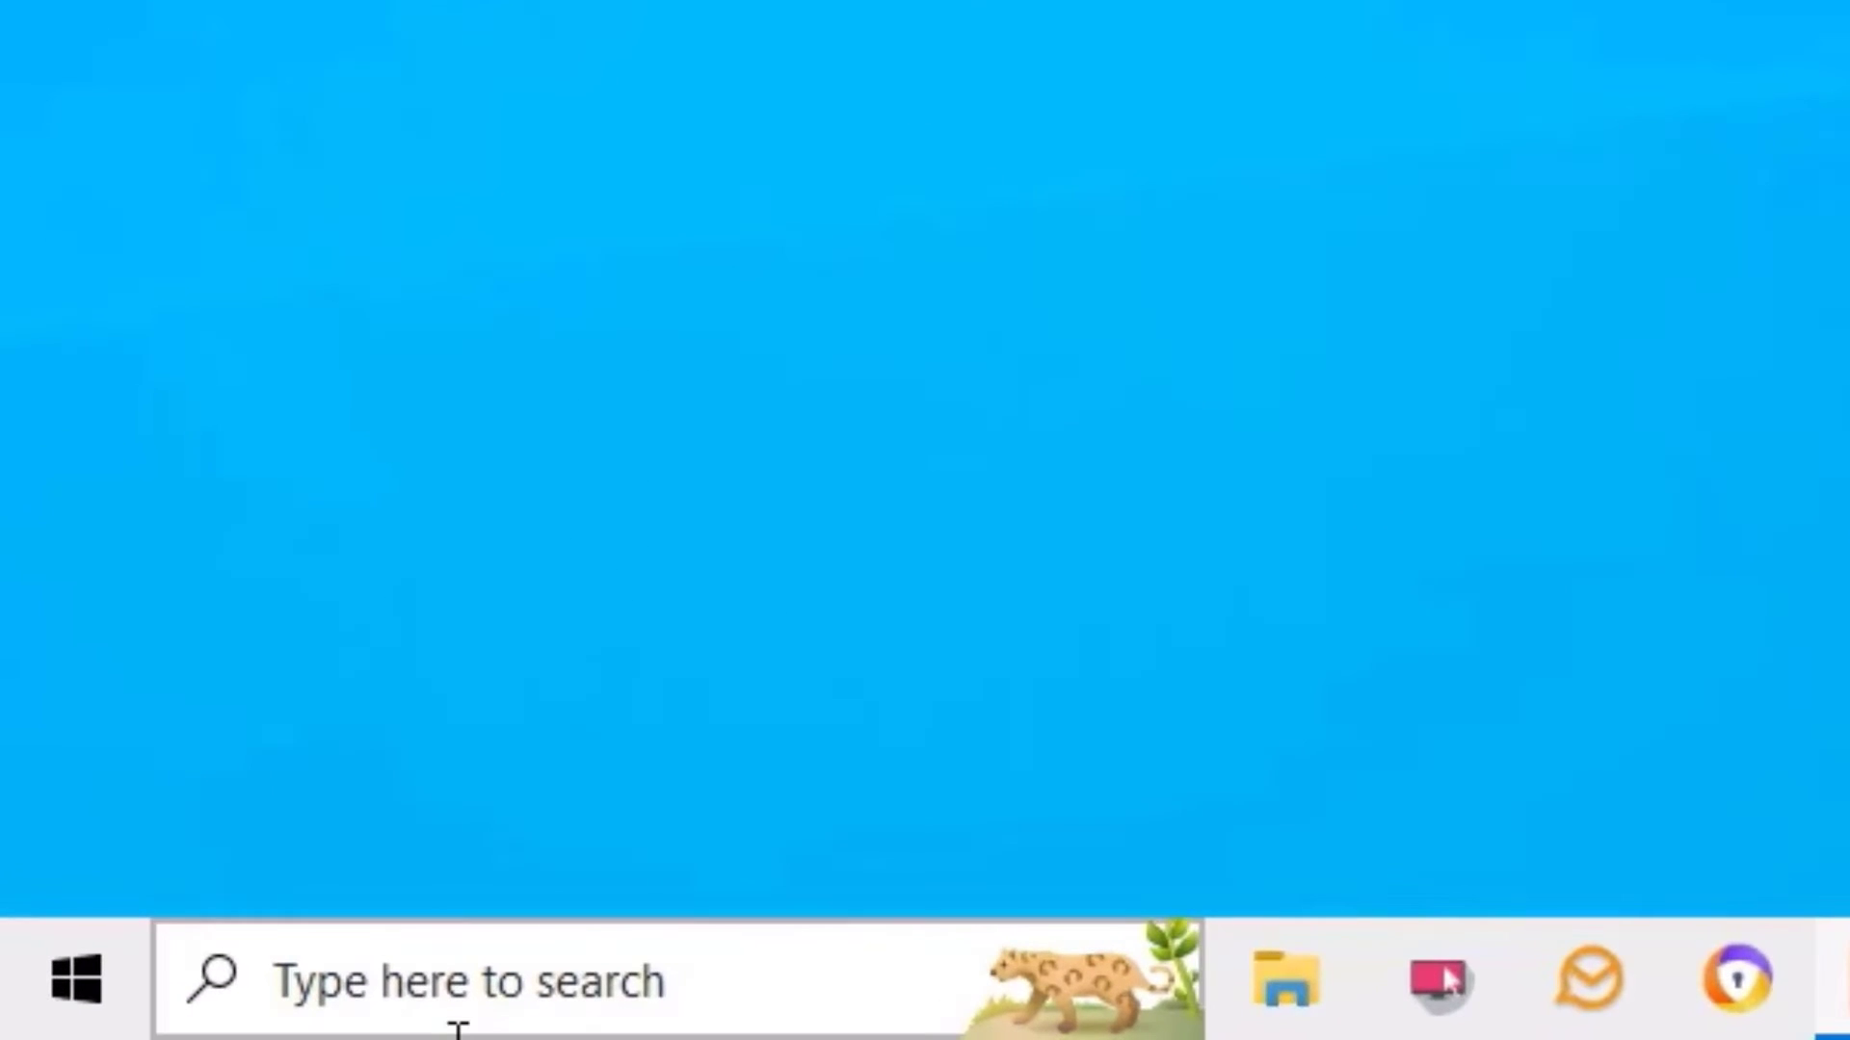
Step: Find 'store' in Windows search and launch Microsoft Store from Best match
{"action": "left_click", "coordinate": [143, 1033]}
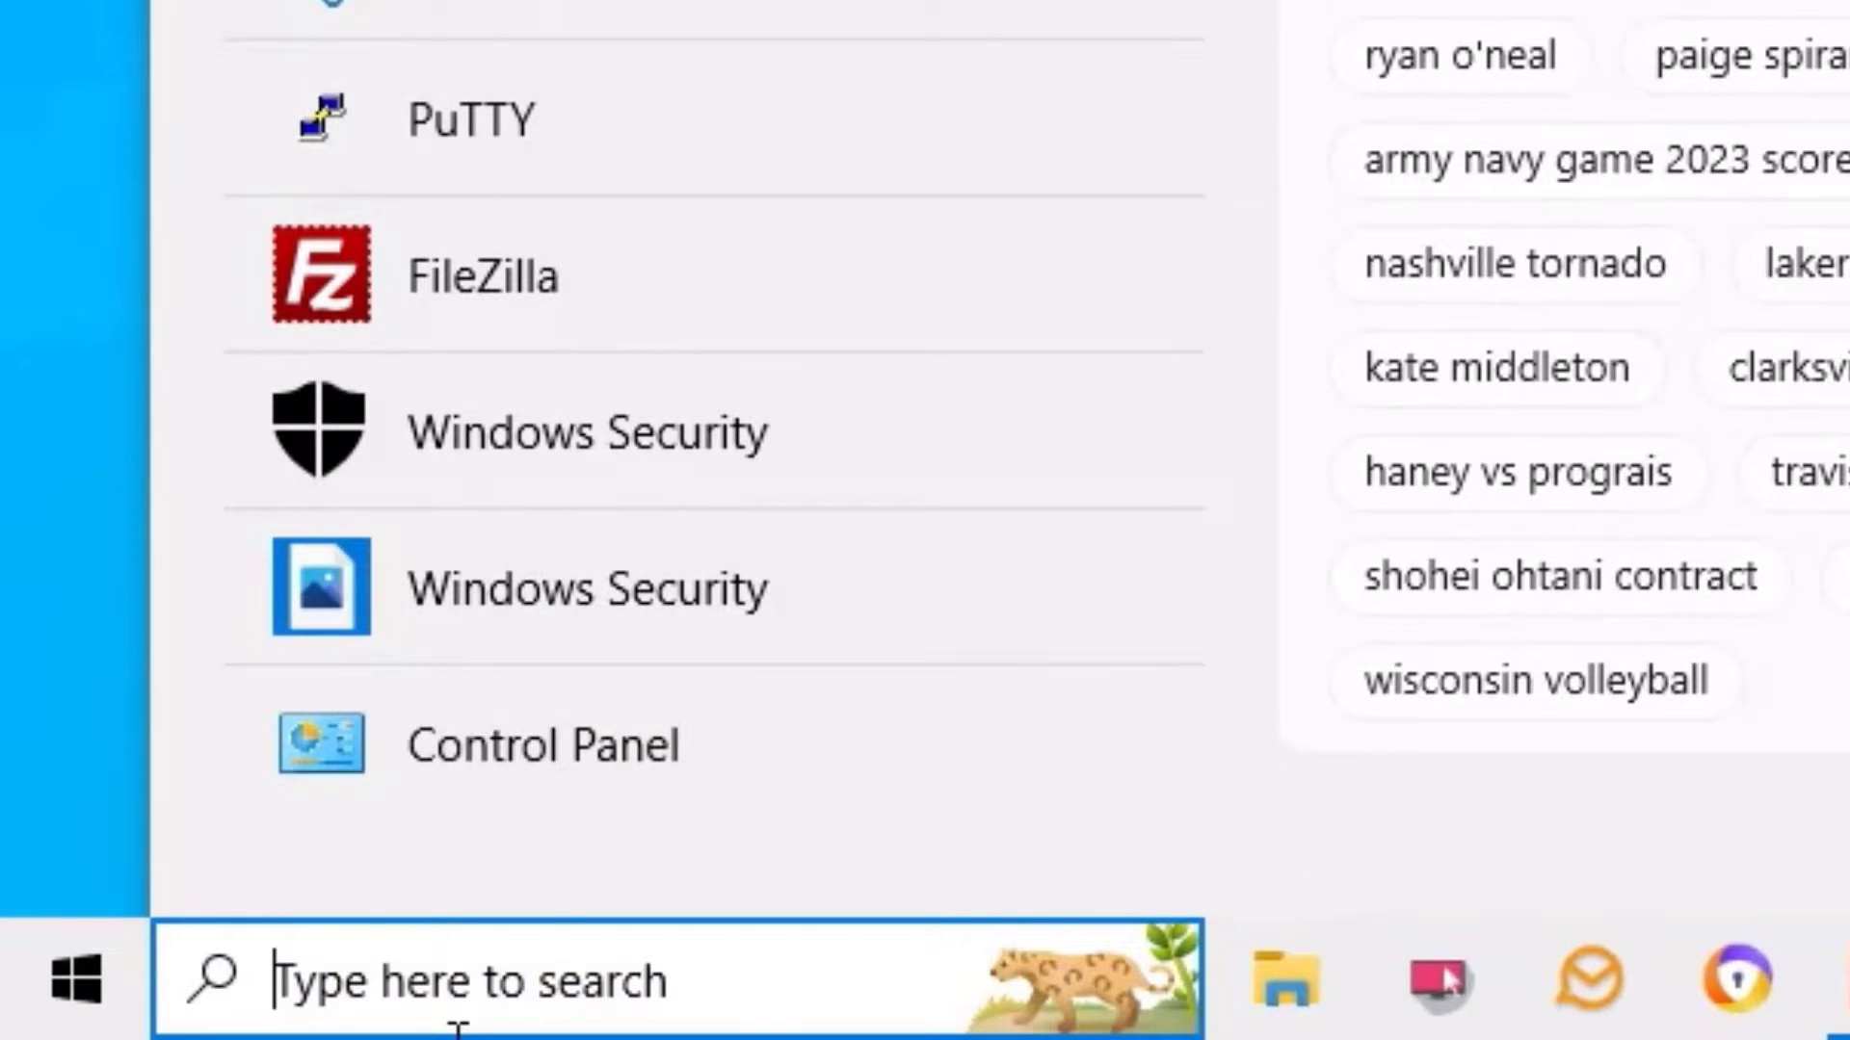
{"action": "type", "text": "store"}
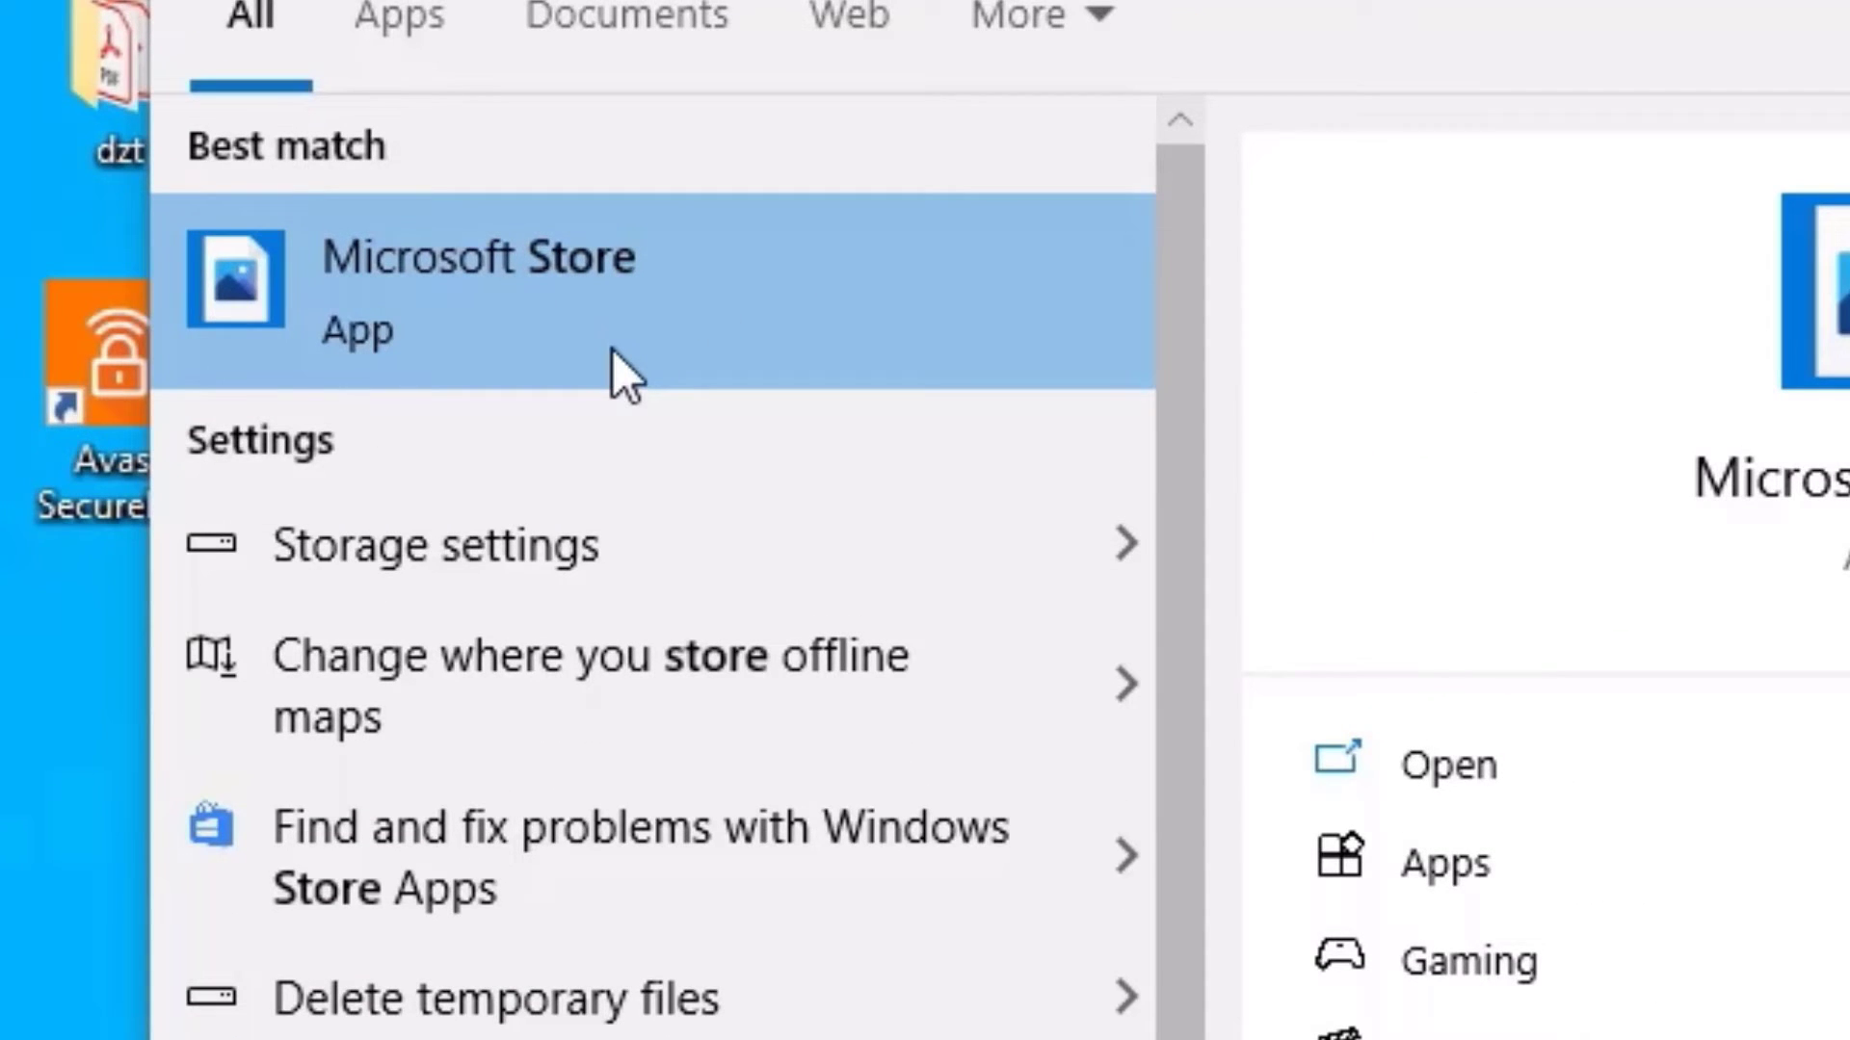
{"action": "left_click", "coordinate": [614, 352]}
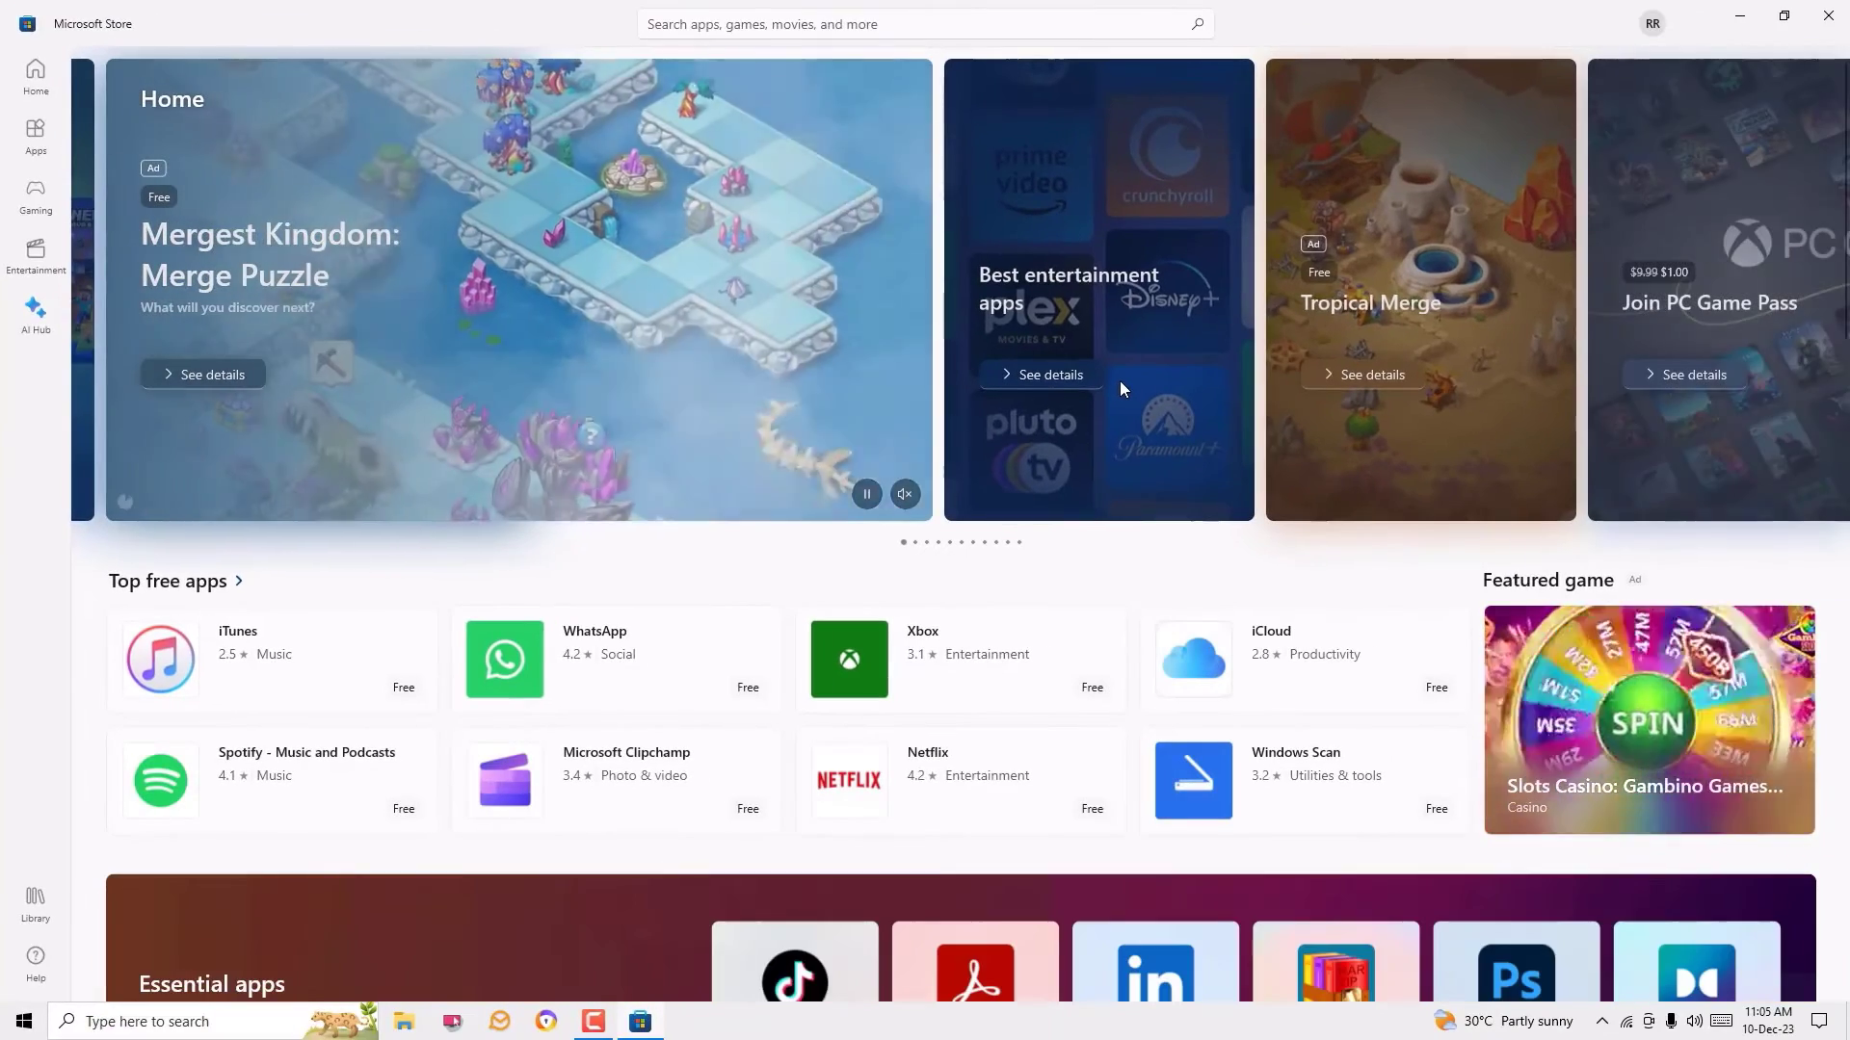
Step: Browse Best entertainment apps, then search Microsoft Store for 'instagram'
{"action": "left_click", "coordinate": [1119, 380]}
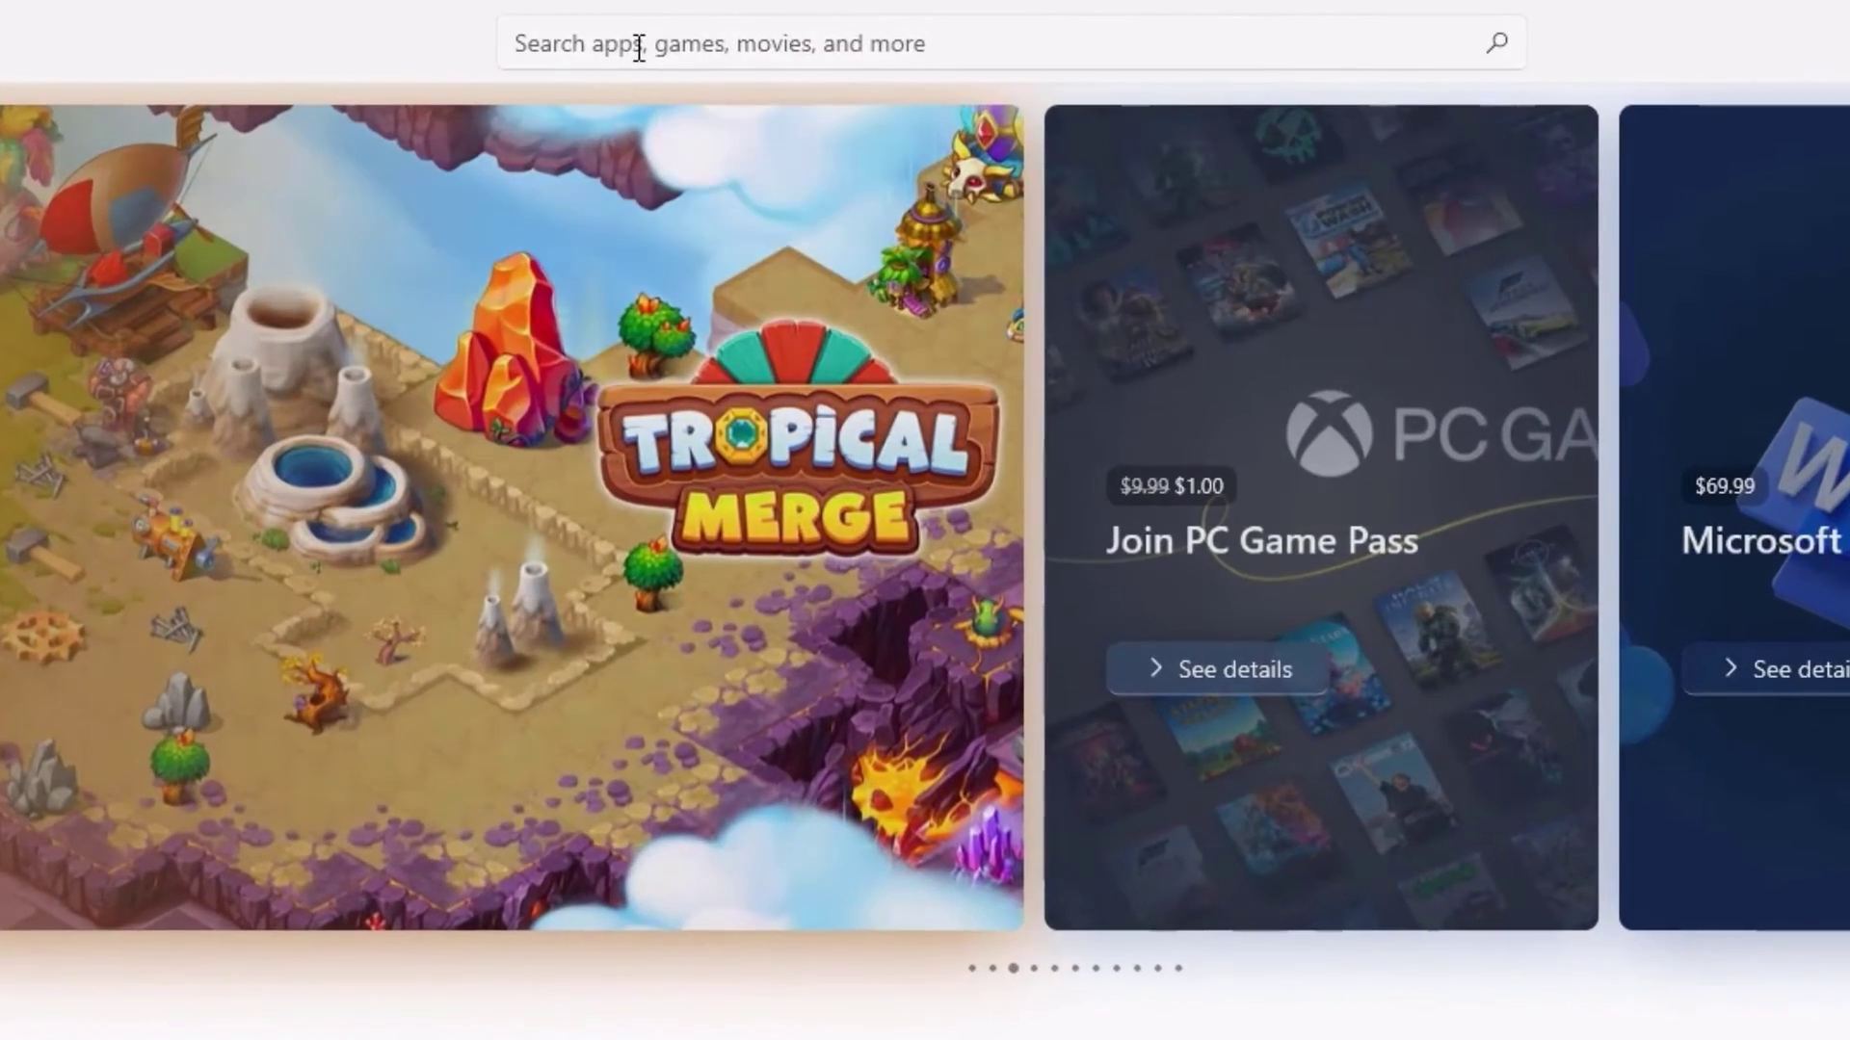
{"action": "left_click", "coordinate": [717, 26]}
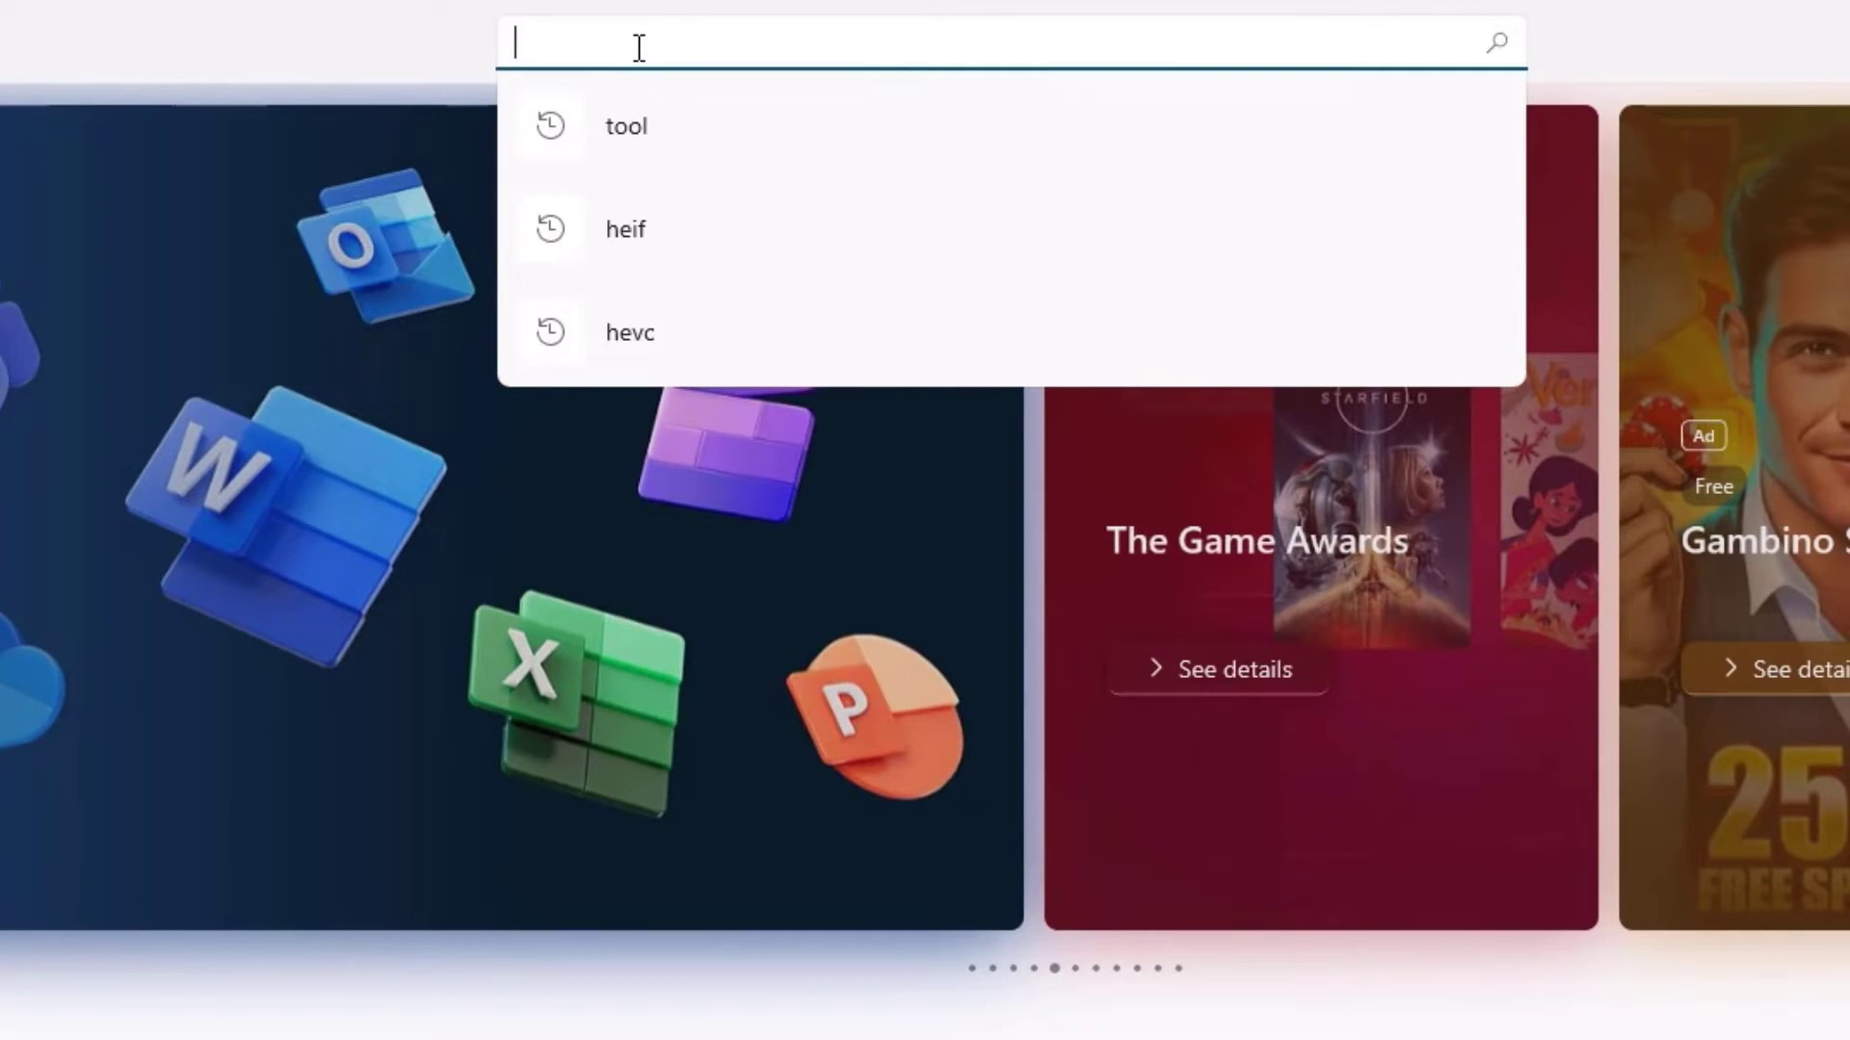
{"action": "type", "text": "instagram"}
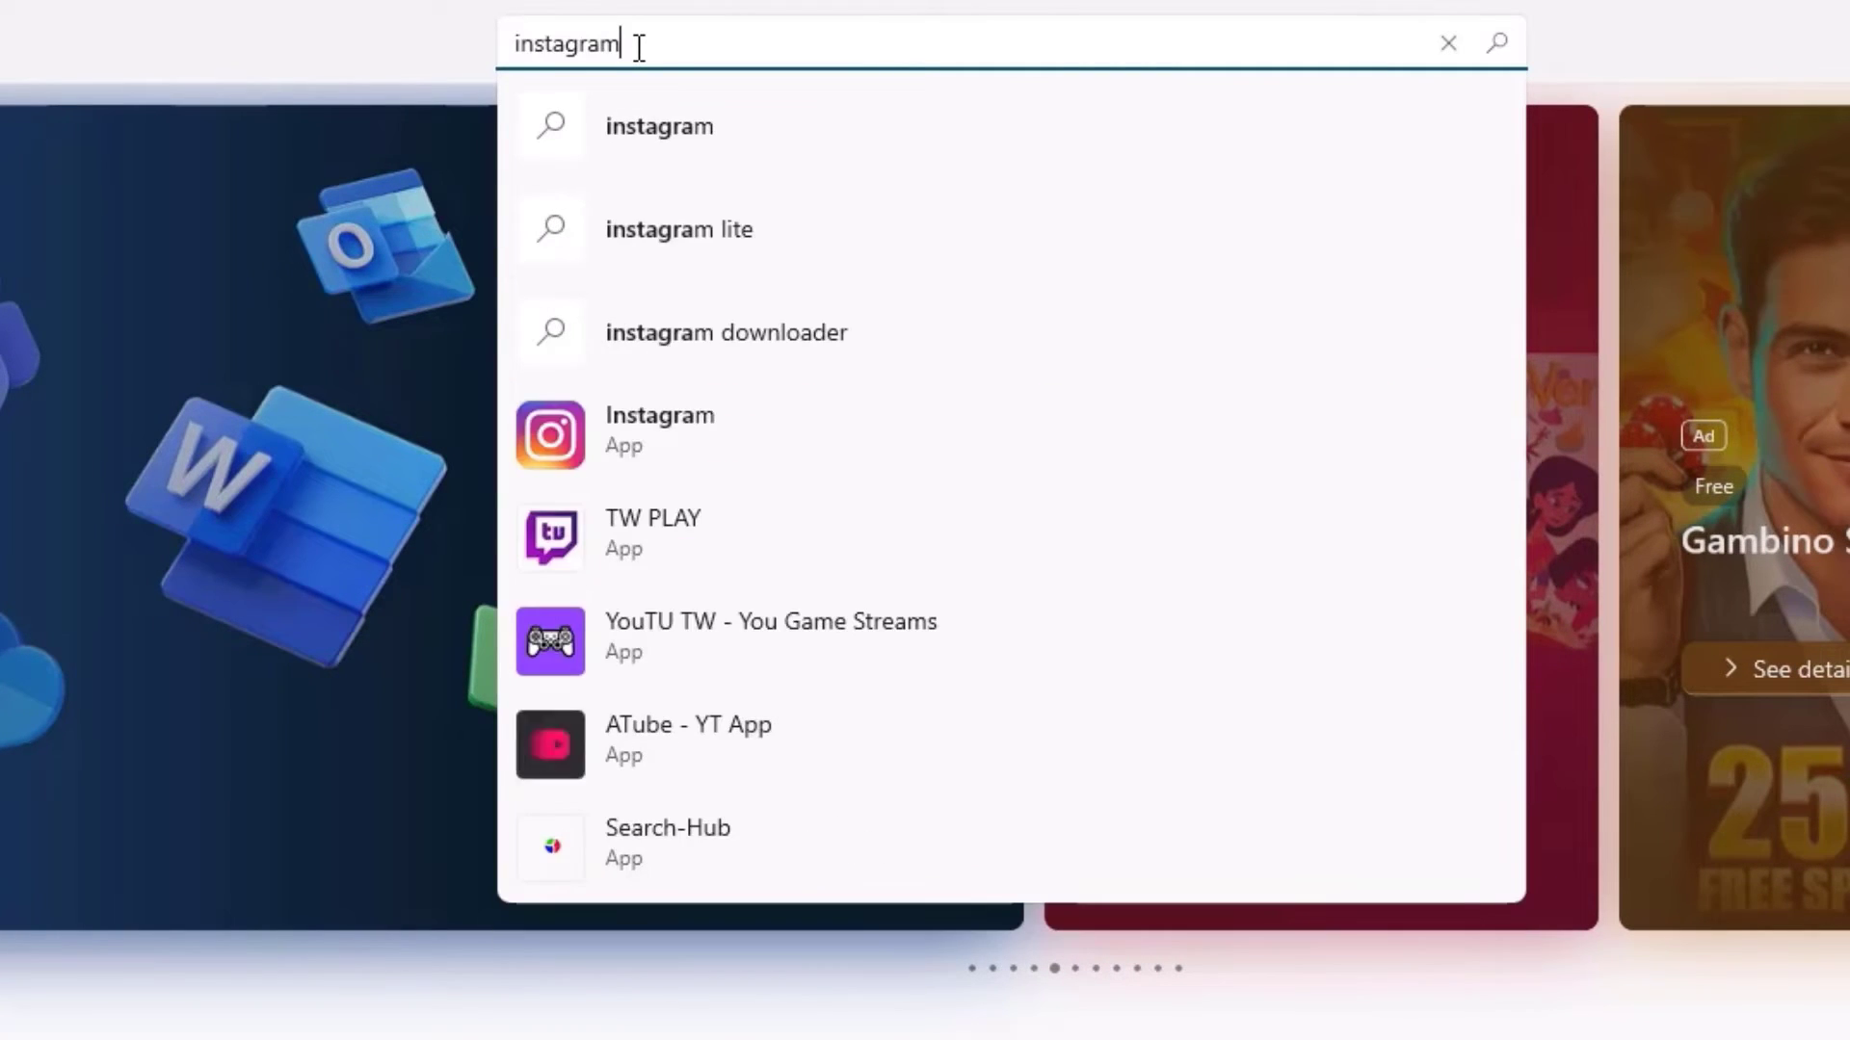
{"action": "key", "text": "Return"}
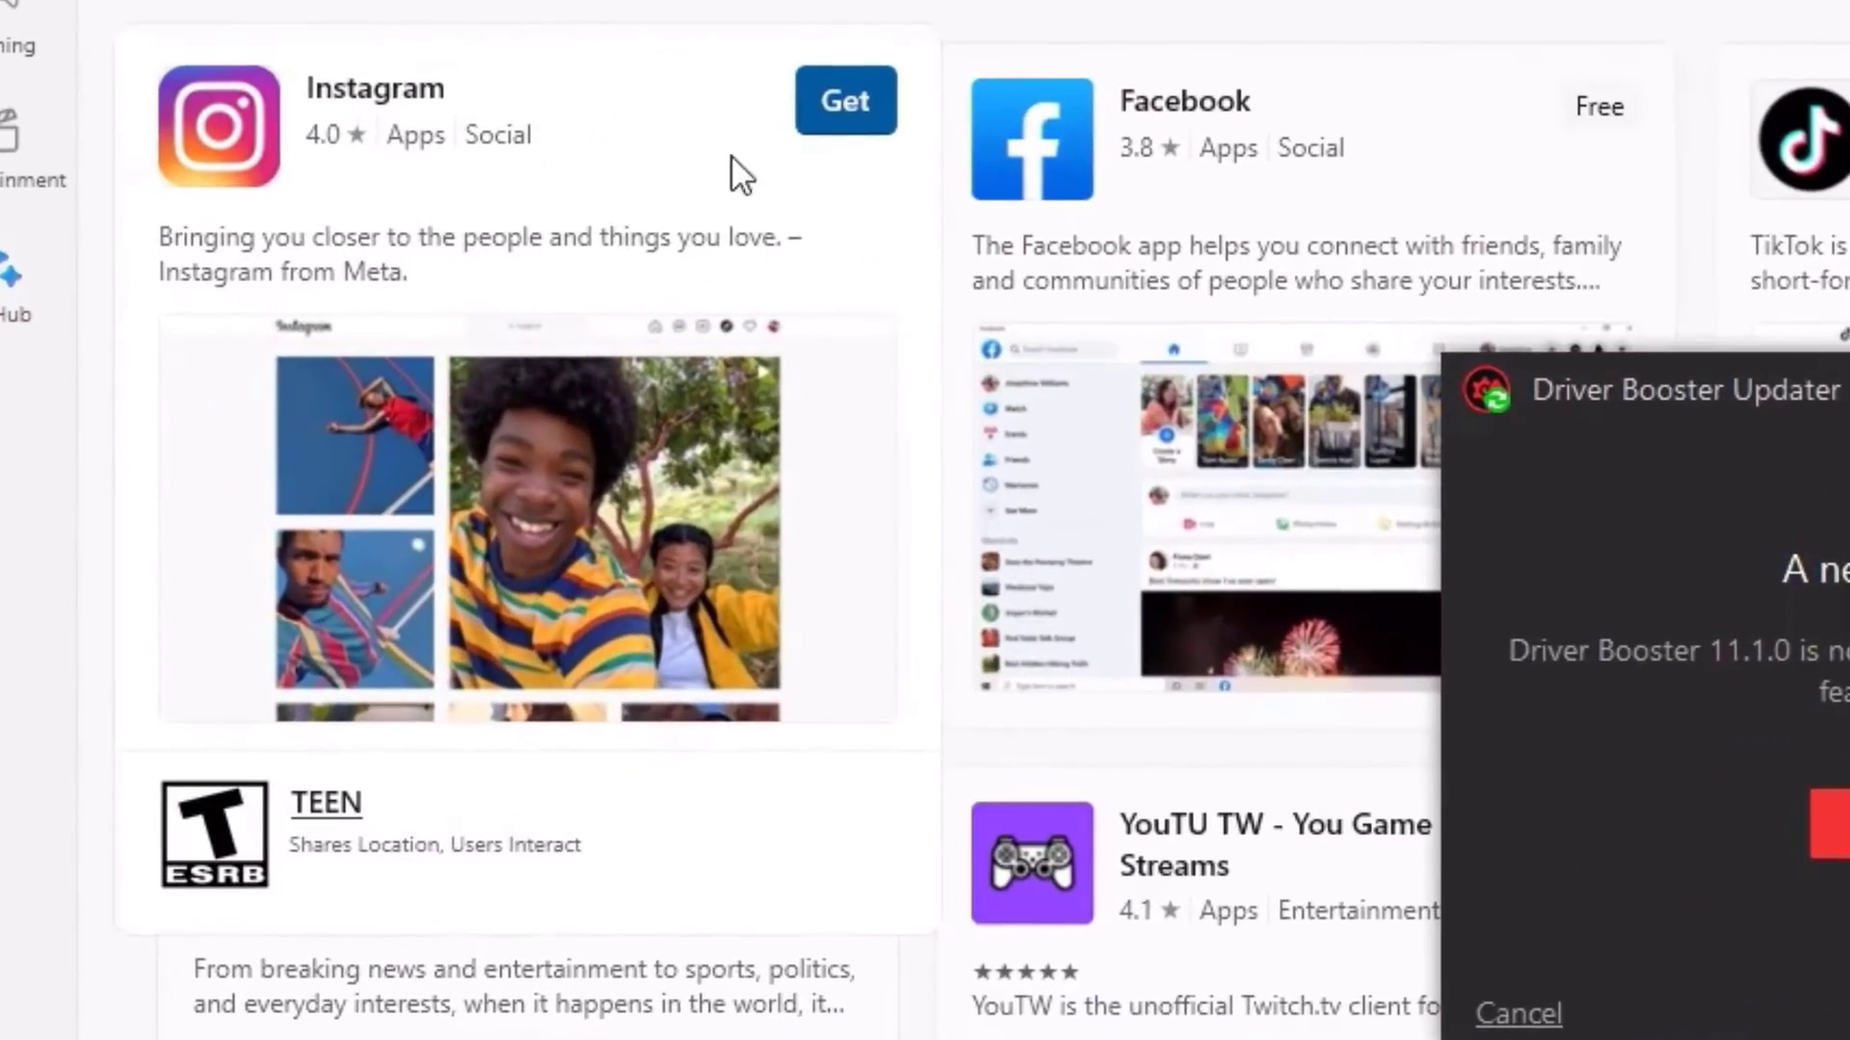
Step: Install Instagram from its Store page using Get, then minimize Microsoft Store
{"action": "left_click", "coordinate": [360, 268]}
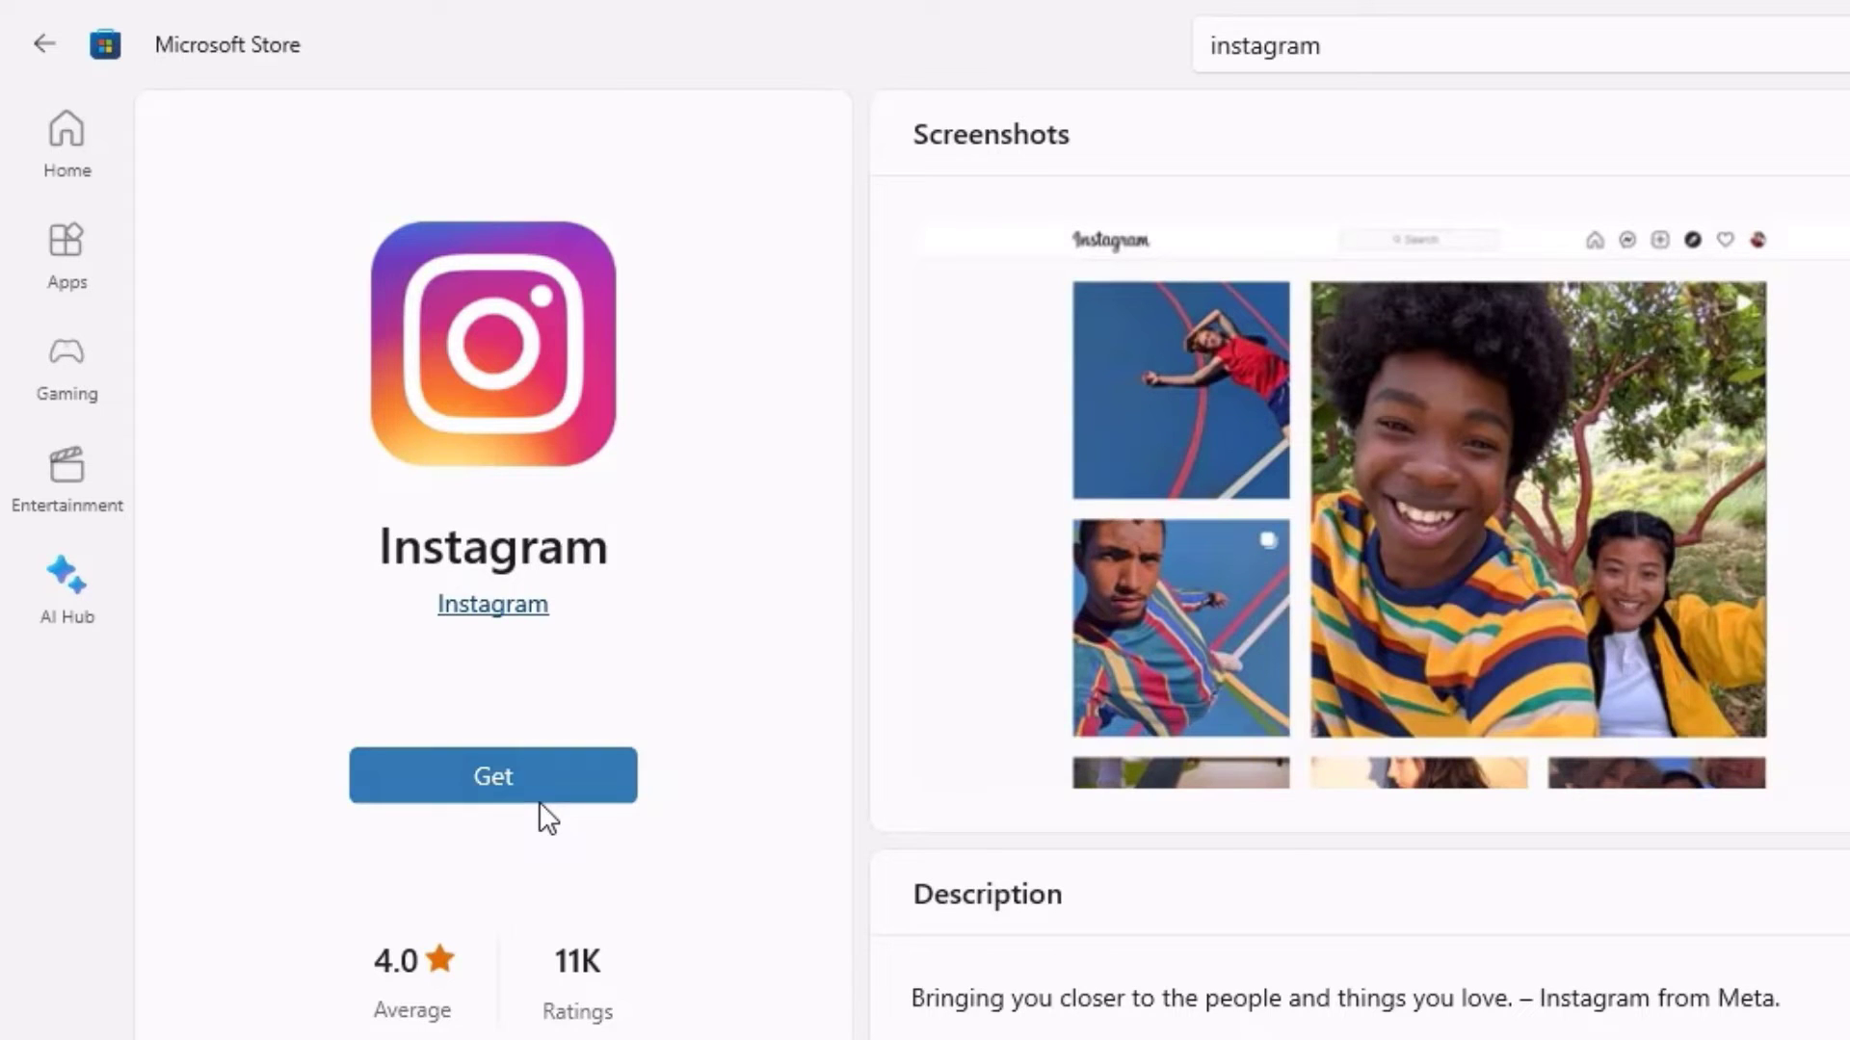
{"action": "left_click", "coordinate": [540, 801]}
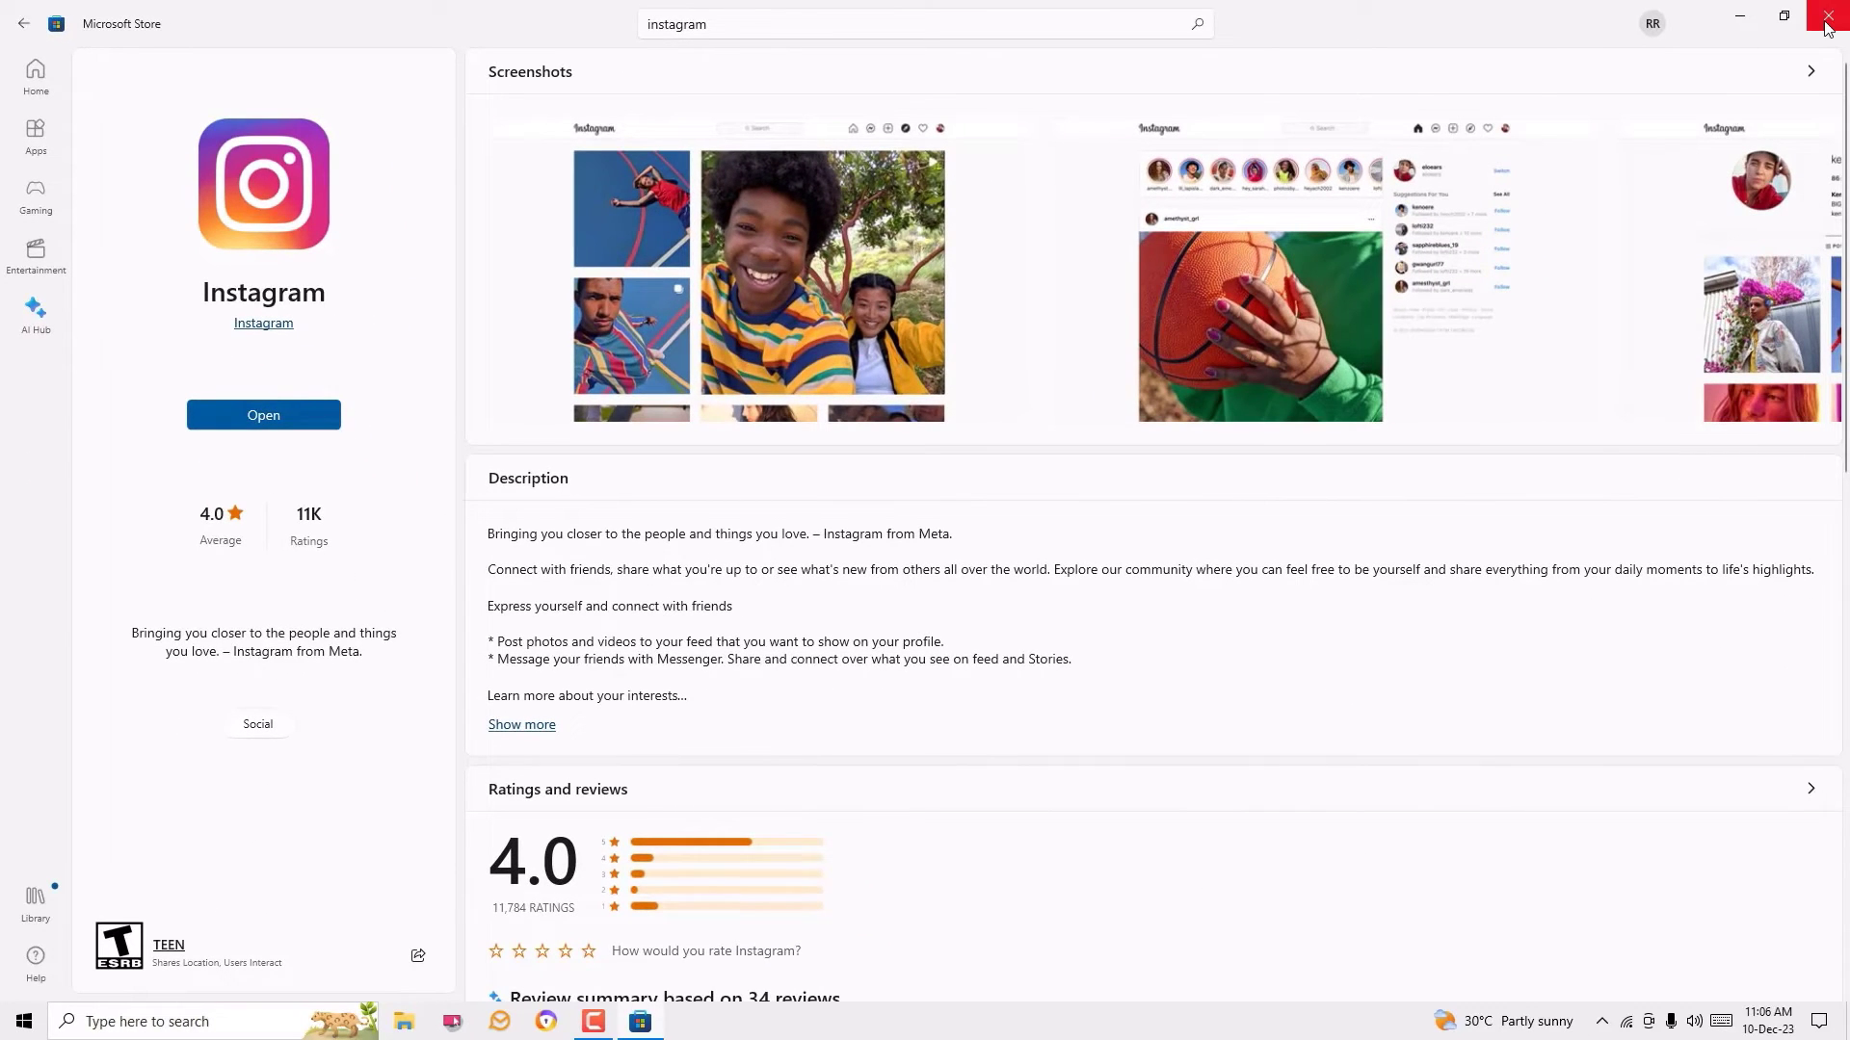
{"action": "left_click", "coordinate": [1740, 16]}
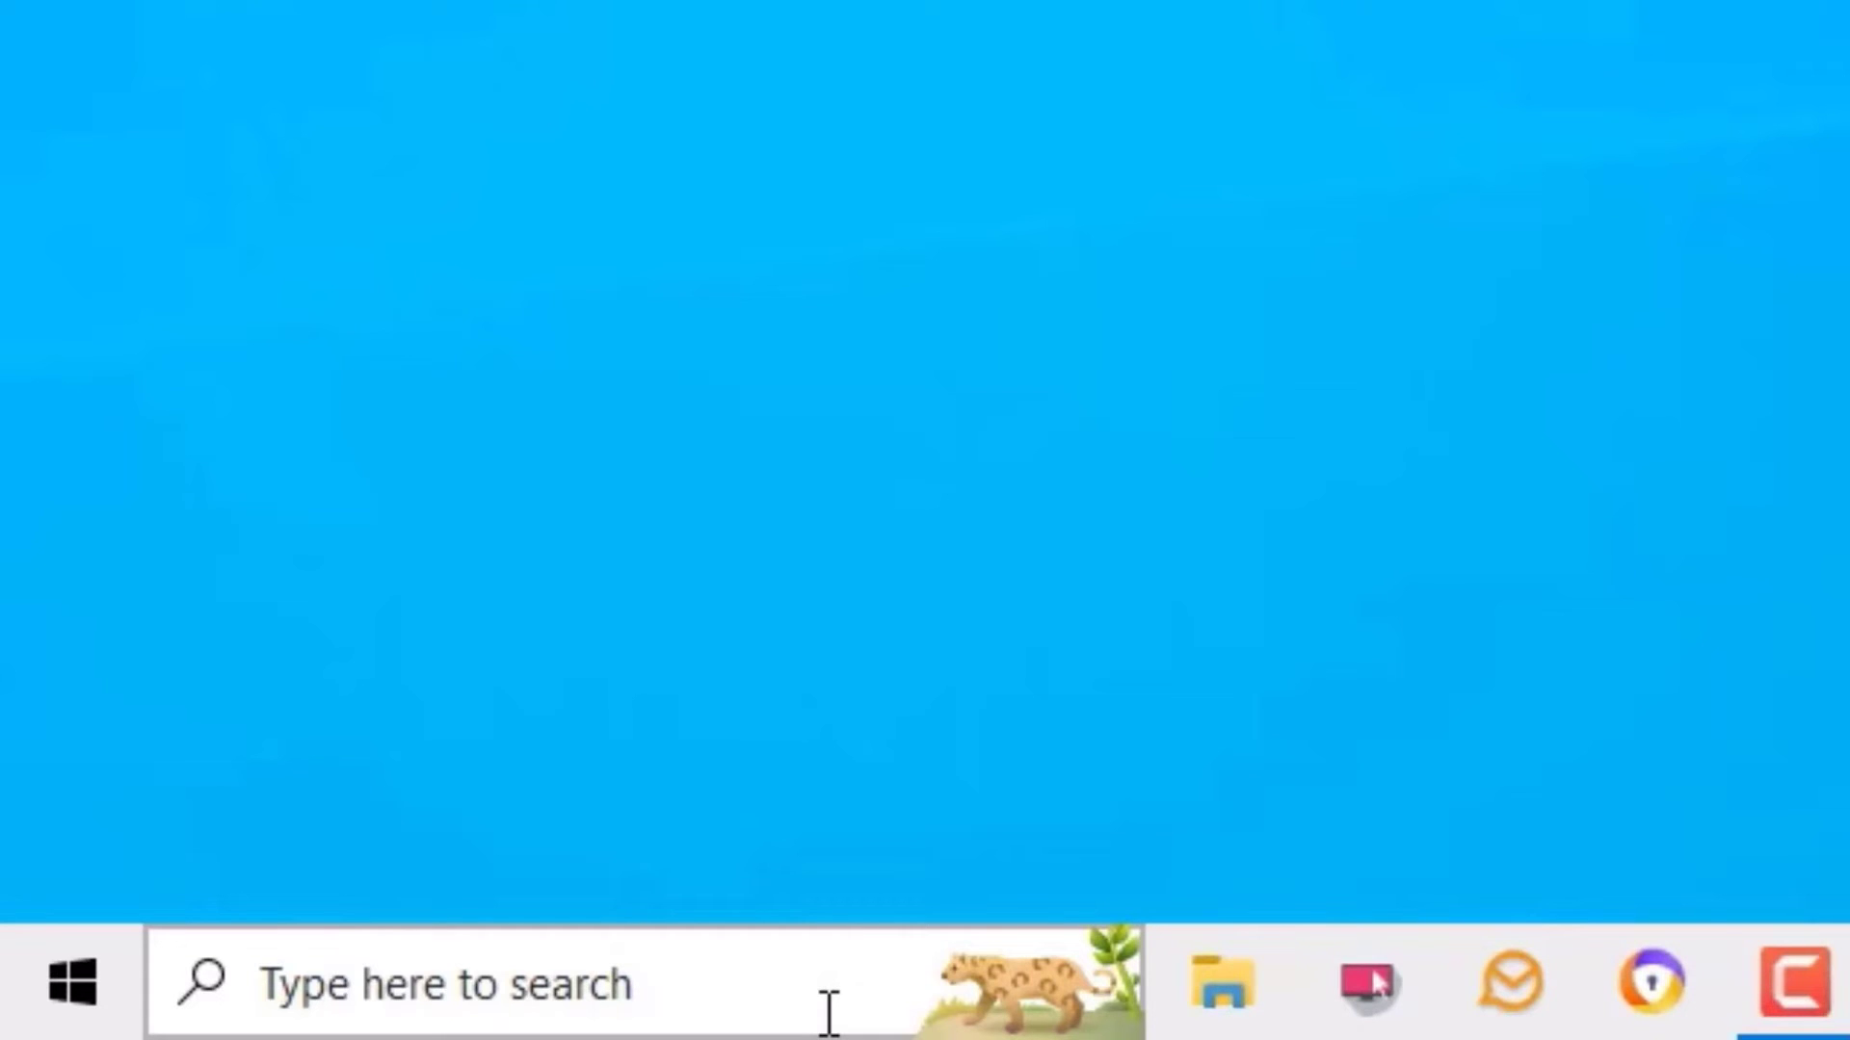
Step: Launch Instagram from Start's Recently added, close it, and restore Microsoft Store
{"action": "left_click", "coordinate": [83, 1035]}
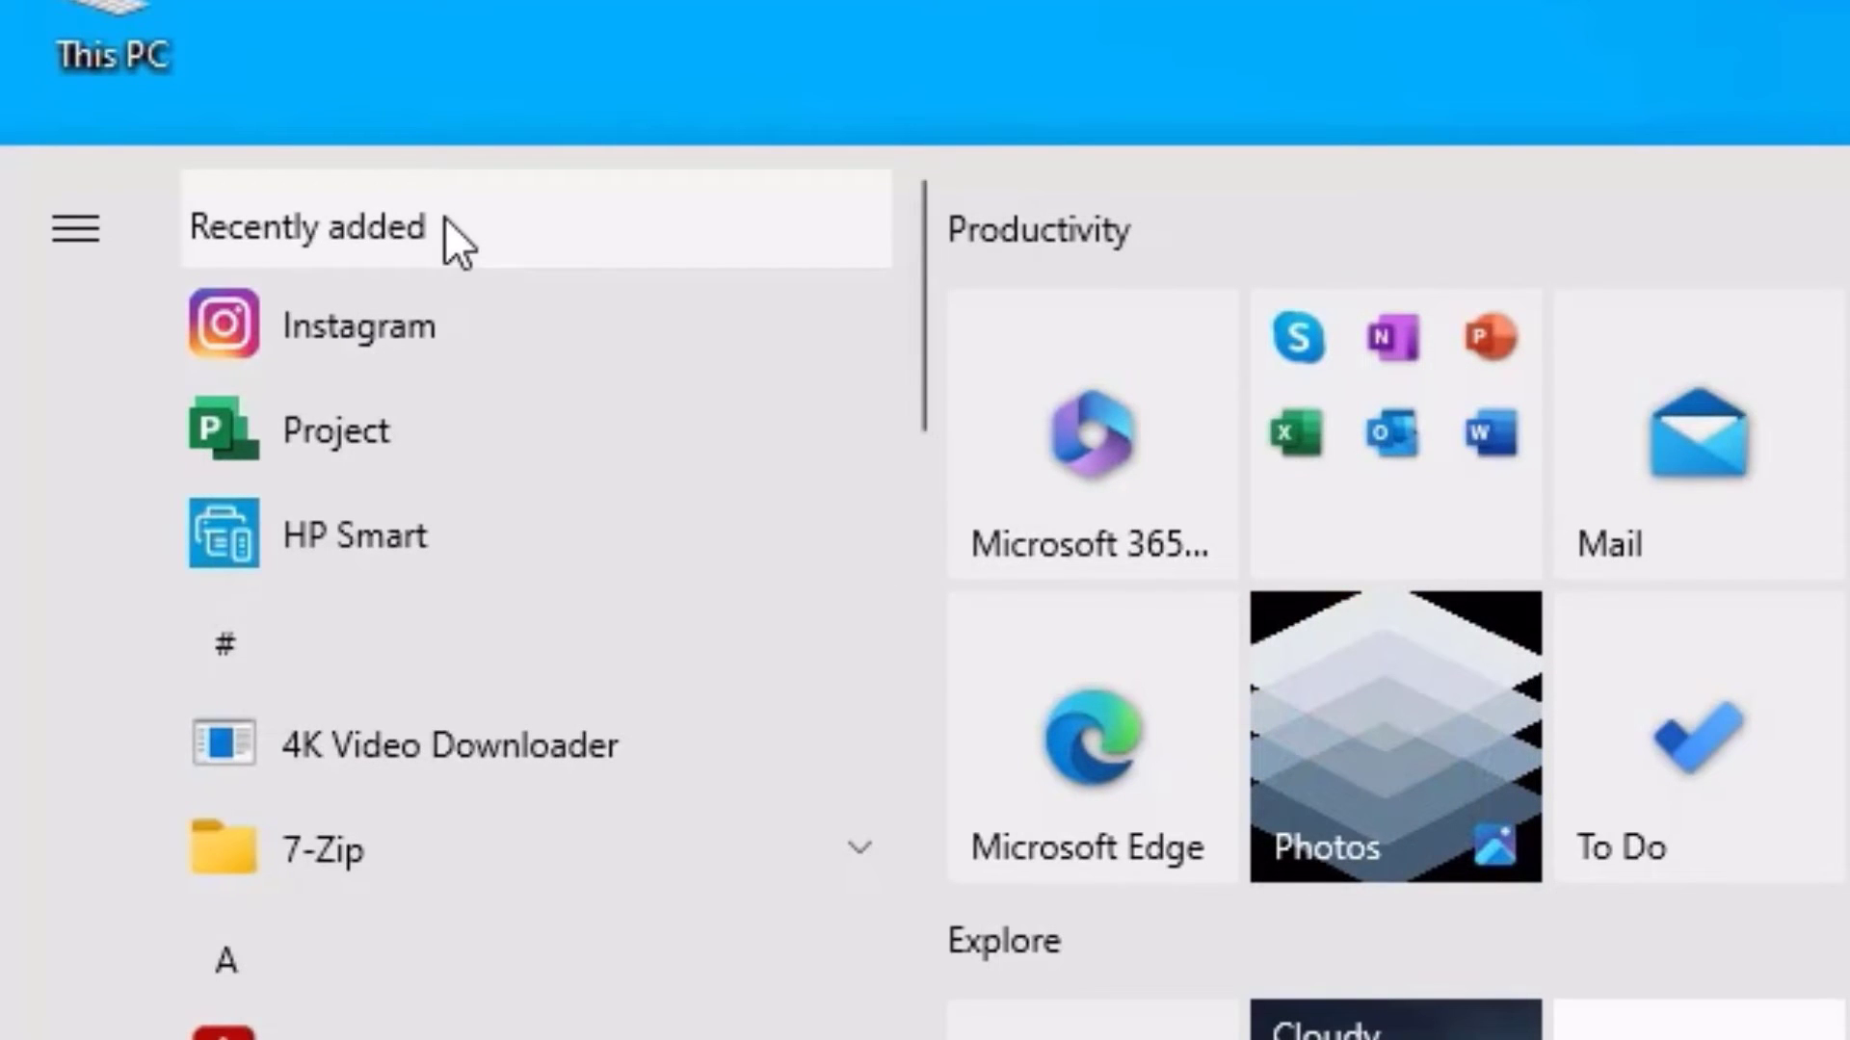
{"action": "key", "text": "Escape"}
{"action": "key", "text": "super"}
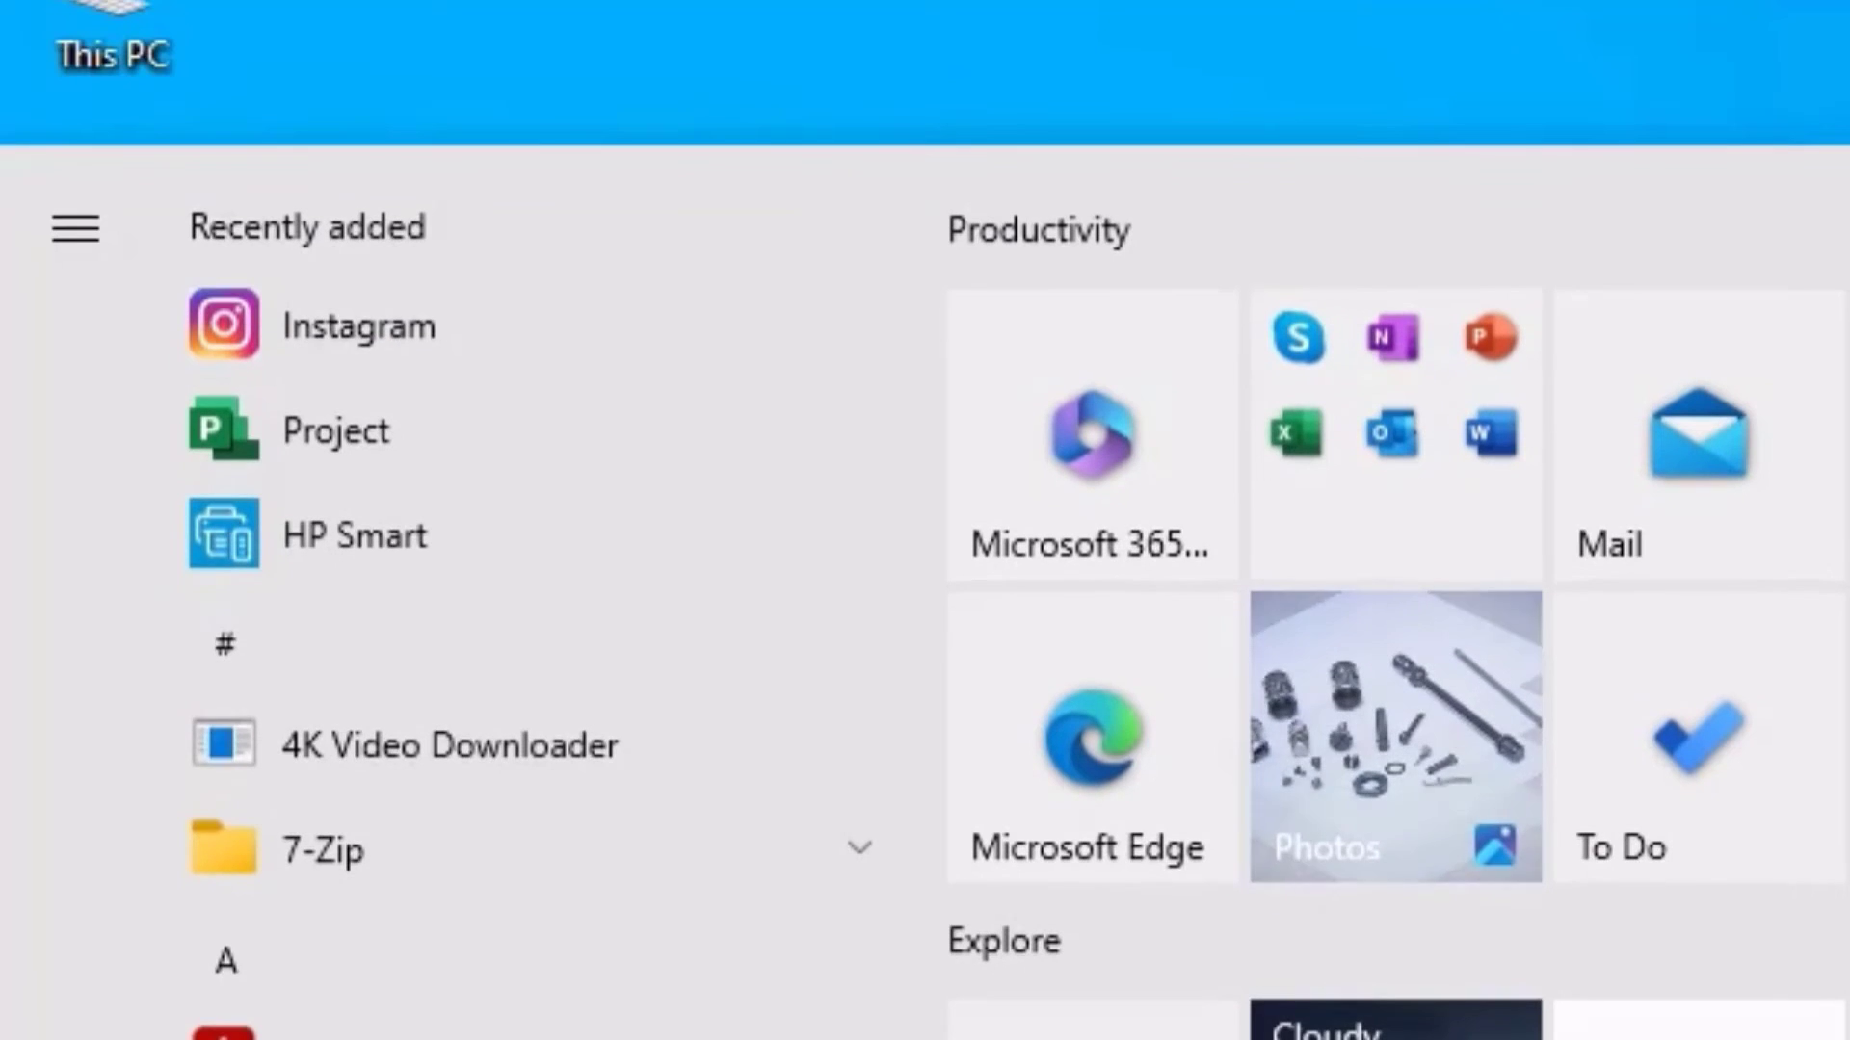
{"action": "left_click", "coordinate": [407, 348]}
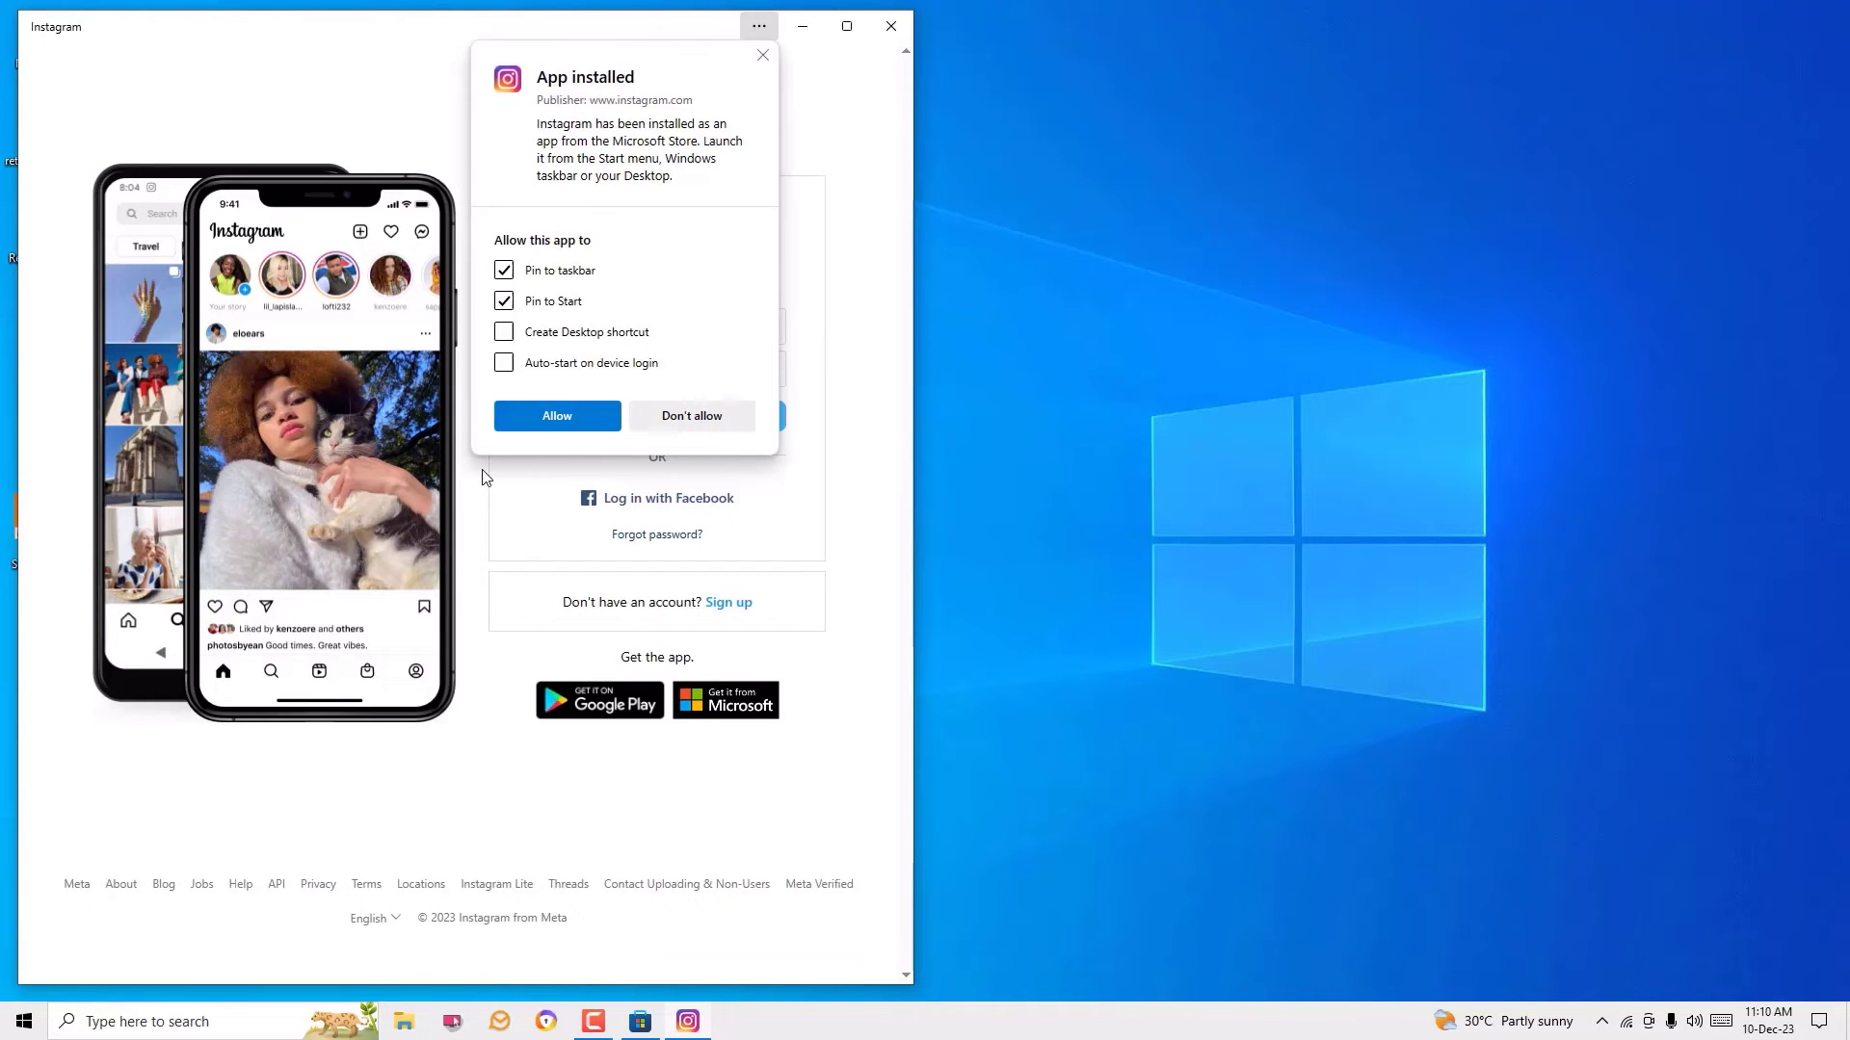
{"action": "left_click", "coordinate": [688, 1021]}
{"action": "left_click", "coordinate": [640, 1021]}
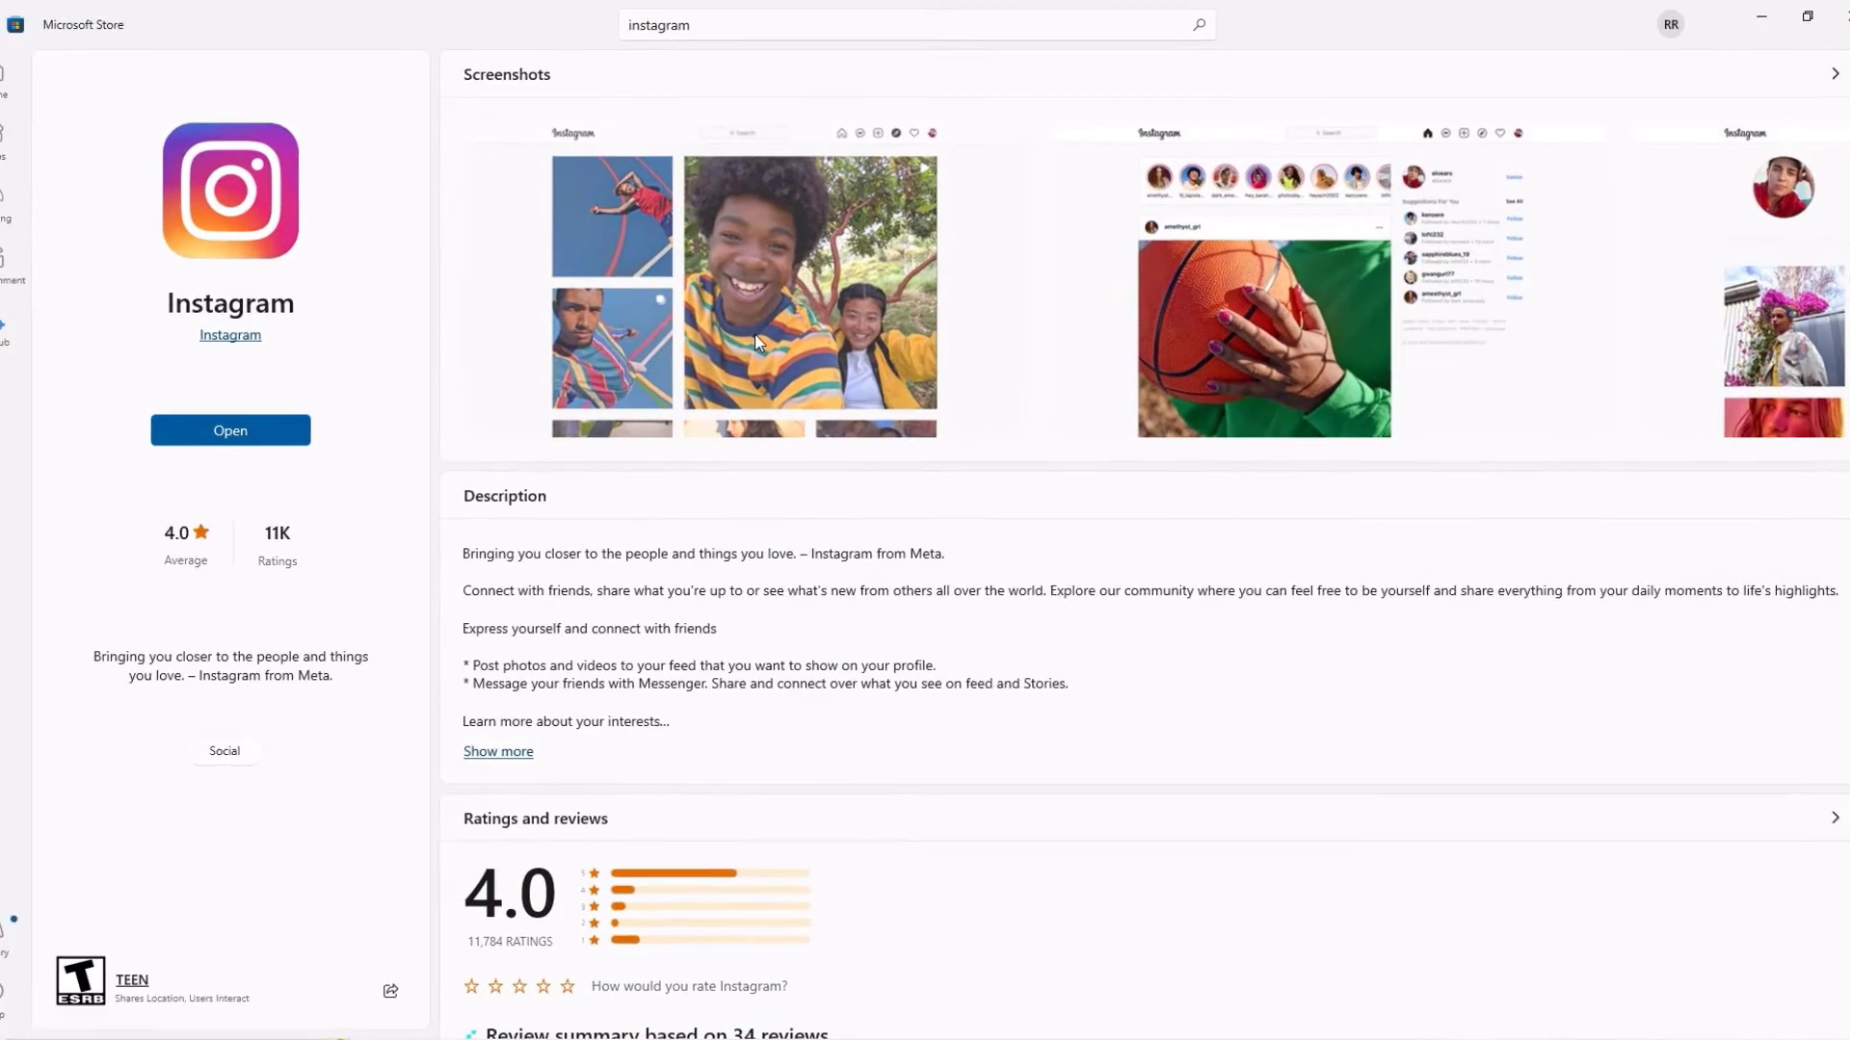
Step: Search the Store for 'spotify' and install Spotify - Music and Podcasts from its page
{"action": "left_click", "coordinate": [758, 32]}
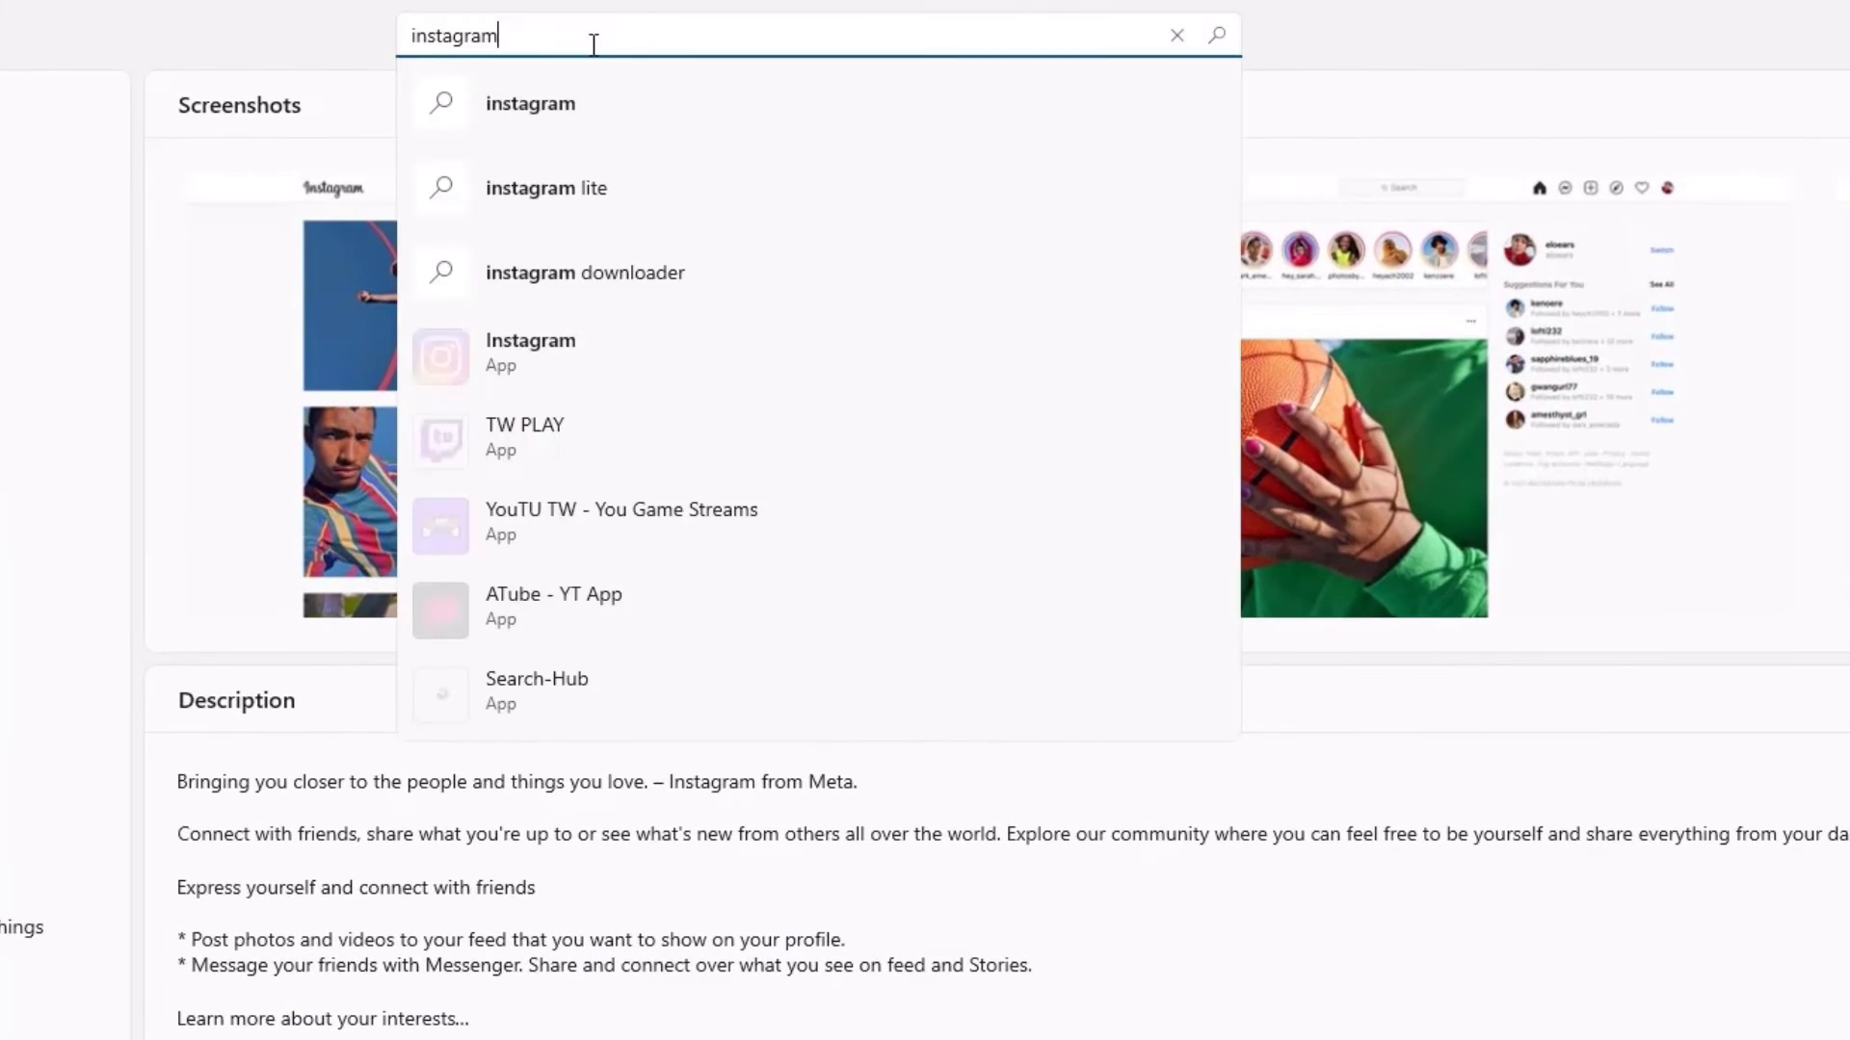
{"action": "key", "text": "BackSpace"}
{"action": "key", "text": "BackSpace"}
{"action": "key", "text": "BackSpace"}
{"action": "key", "text": "BackSpace"}
{"action": "key", "text": "BackSpace"}
{"action": "key", "text": "BackSpace"}
{"action": "key", "text": "BackSpace"}
{"action": "key", "text": "BackSpace"}
{"action": "key", "text": "BackSpace"}
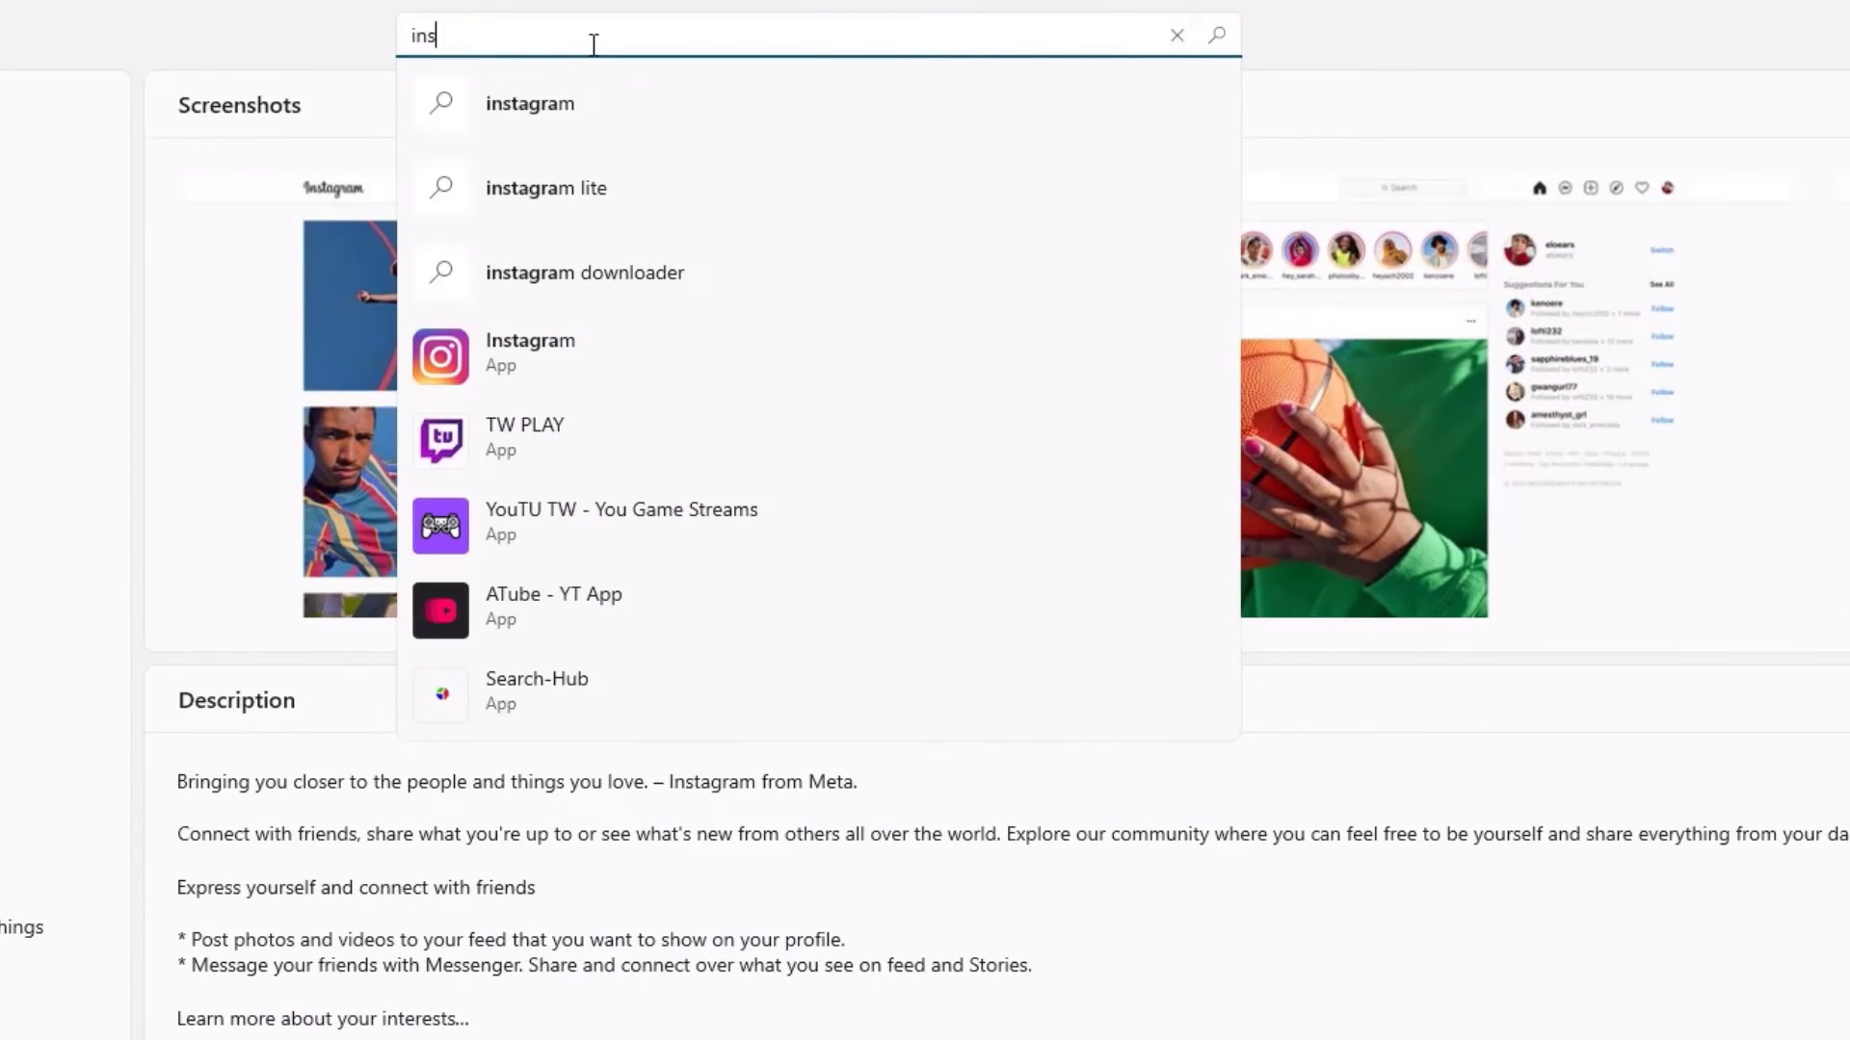
{"action": "type", "text": "spotify"}
{"action": "key", "text": "Return"}
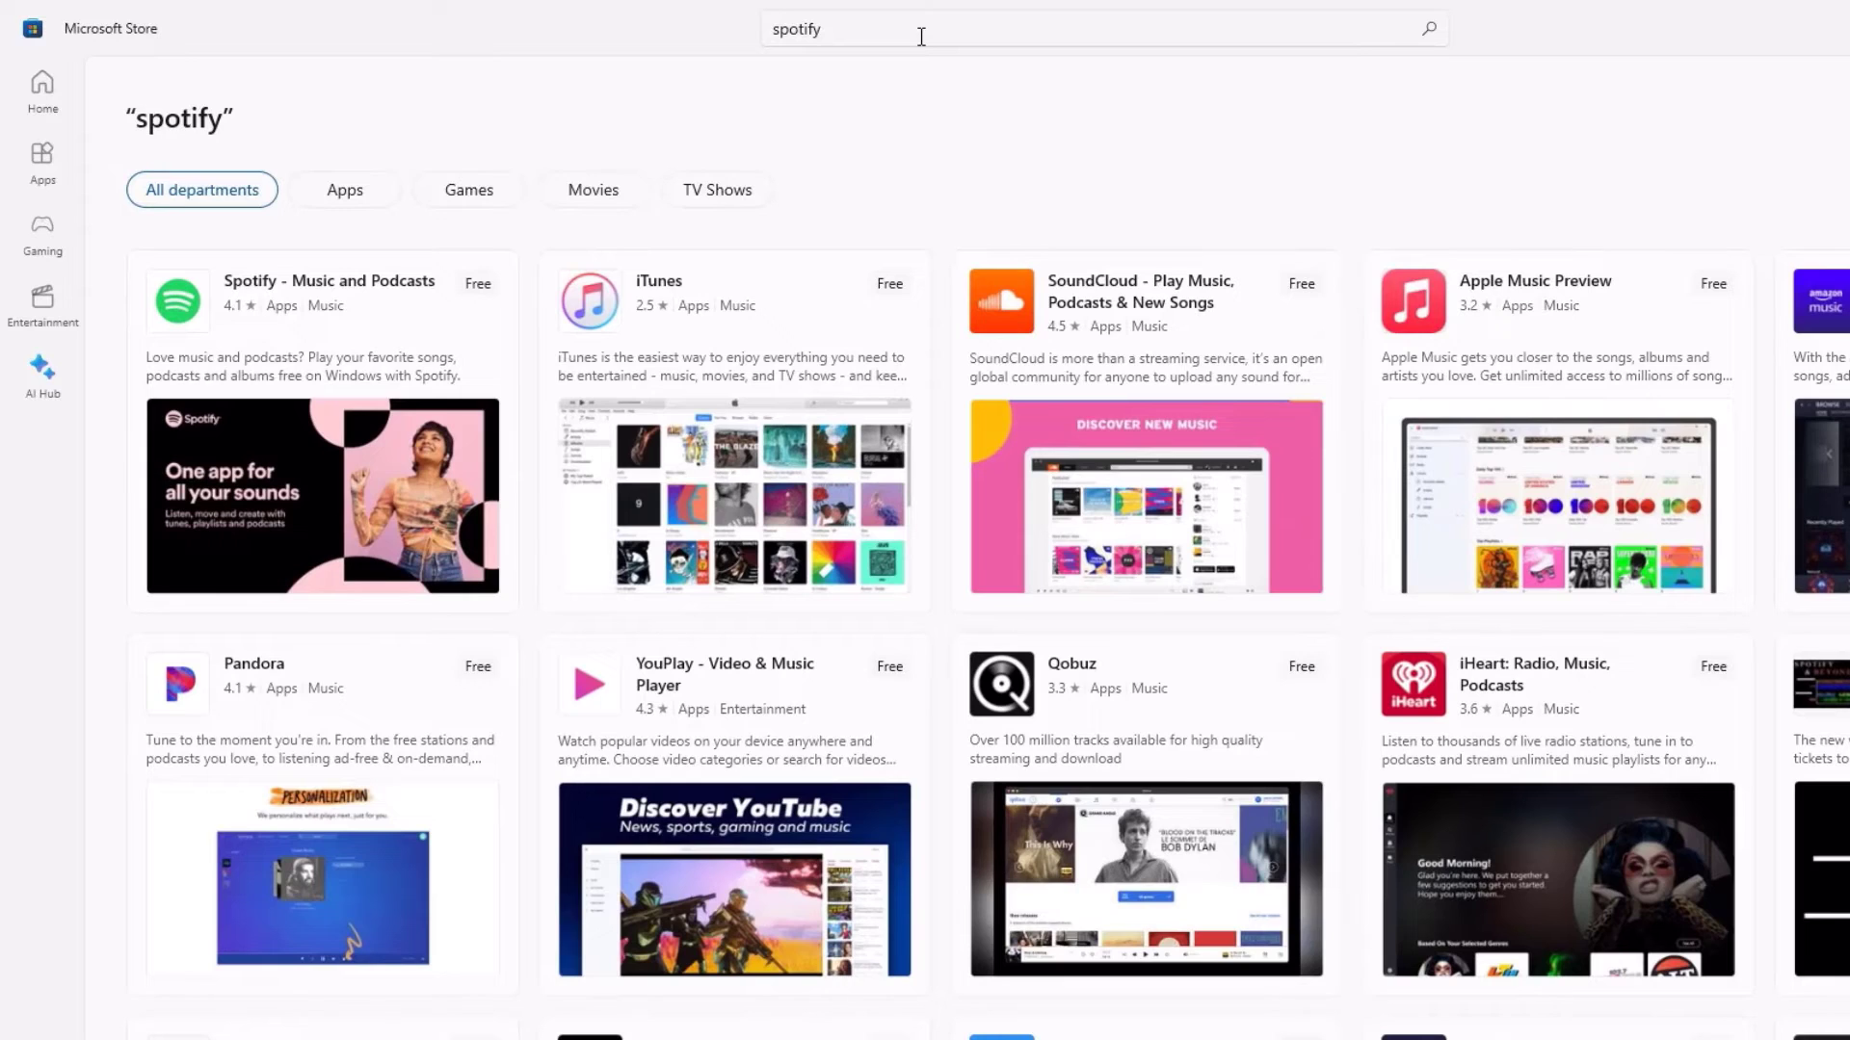
{"action": "left_click", "coordinate": [343, 543]}
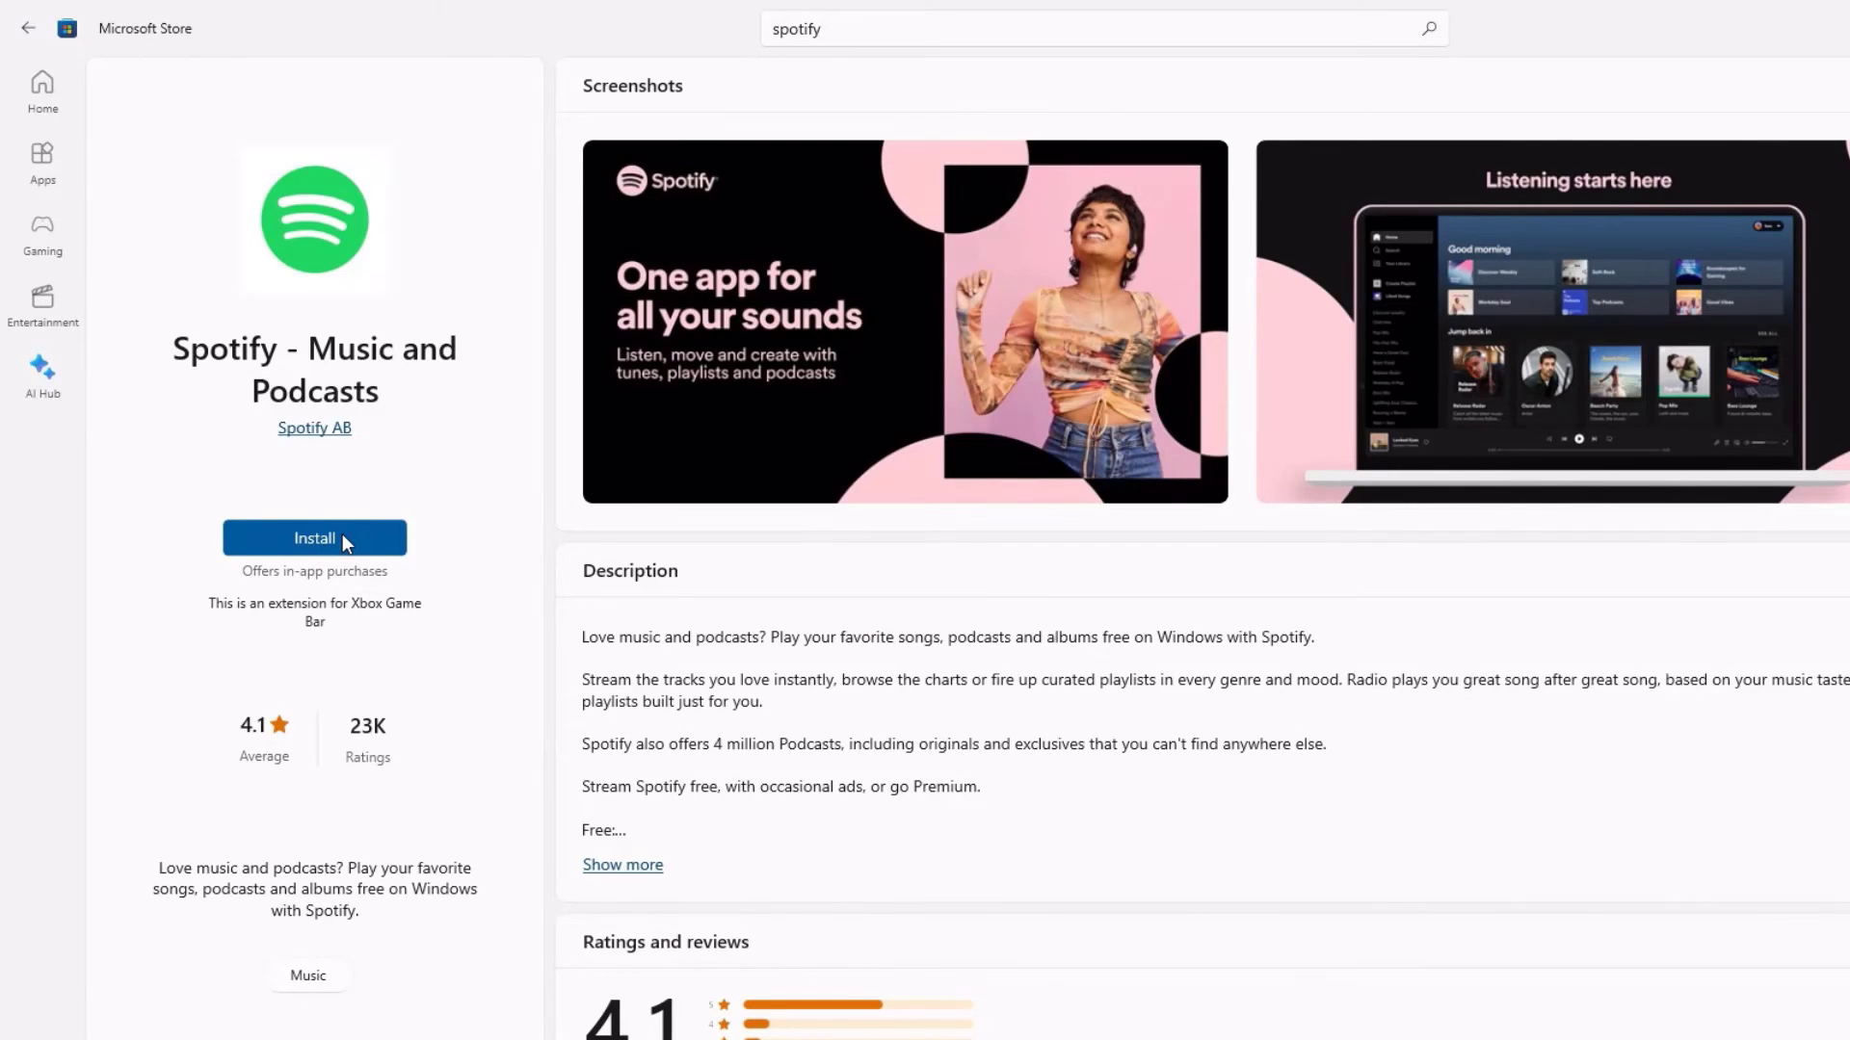
{"action": "left_click", "coordinate": [343, 537]}
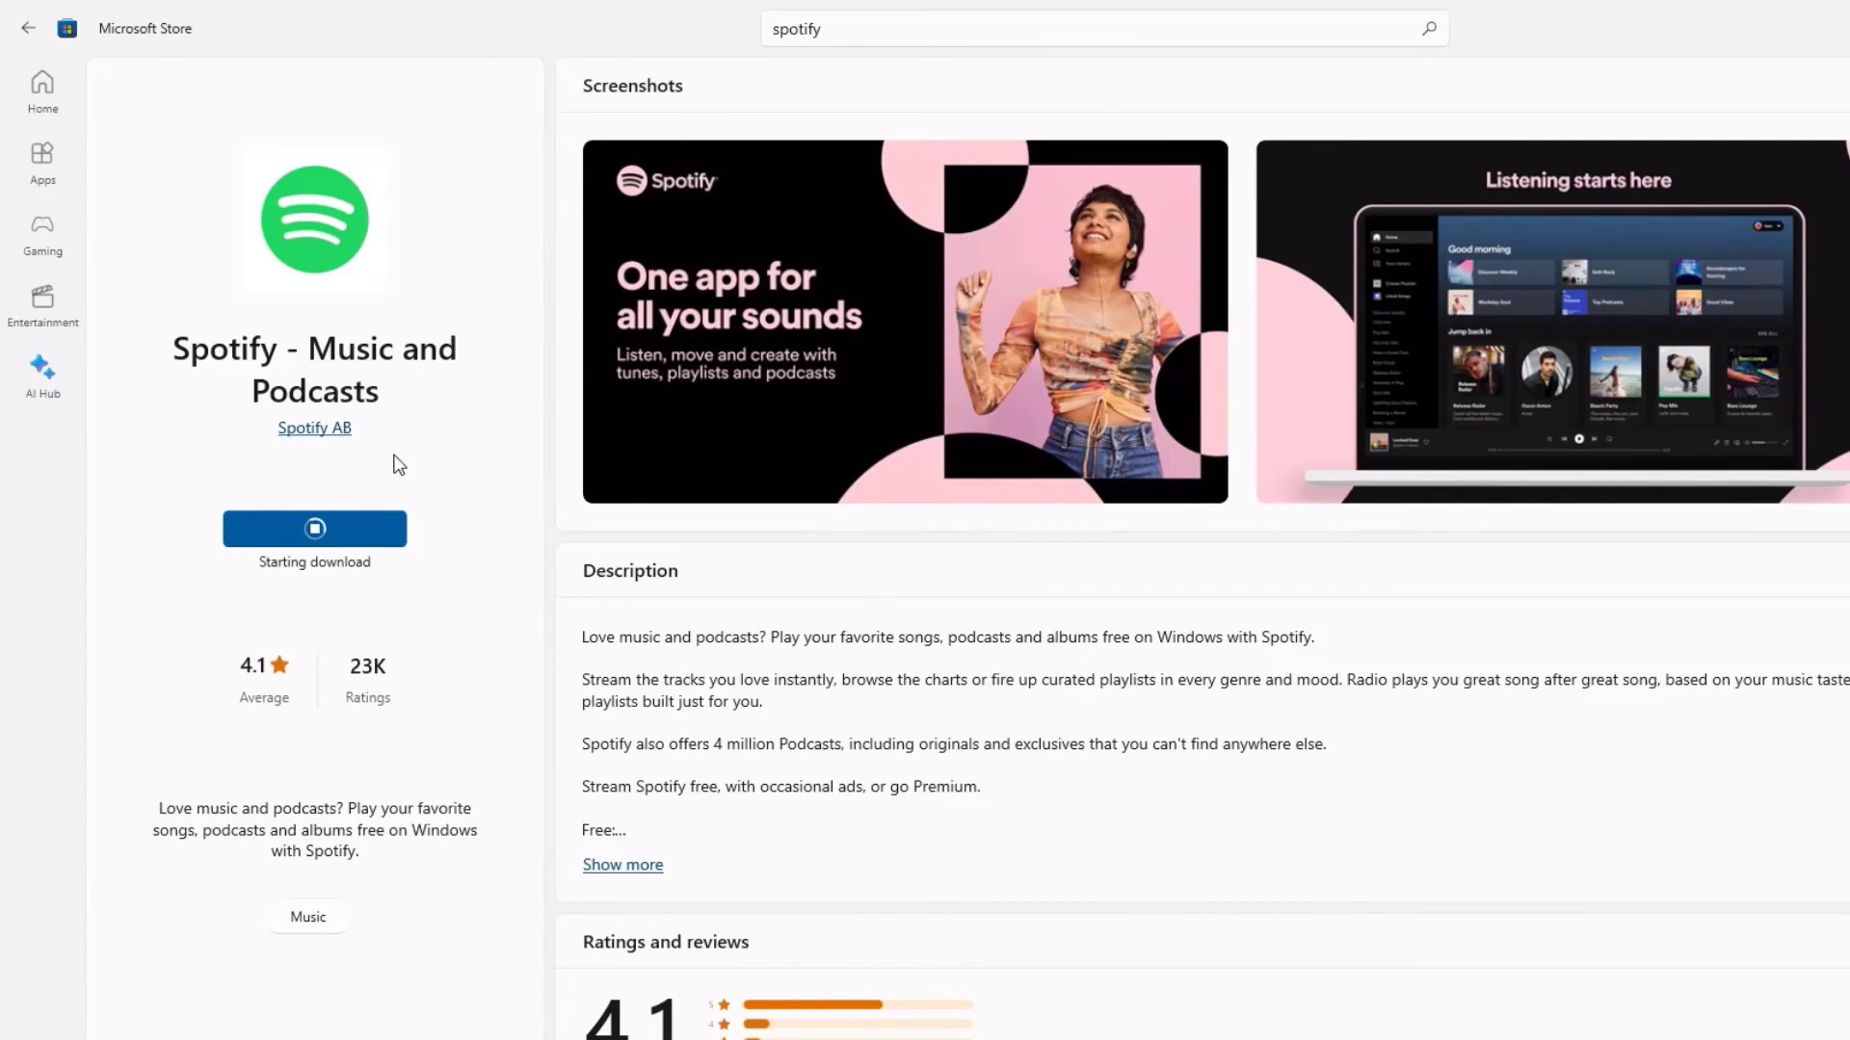